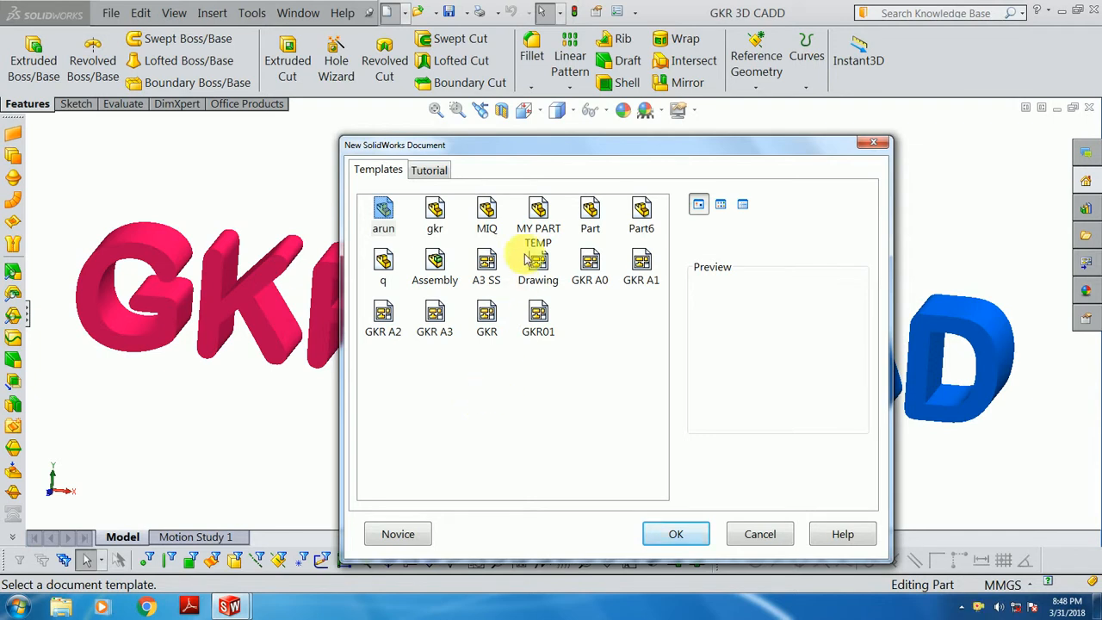
# Create a new drawing from the GKR01 template.
pyautogui.moveTo(528, 145); pyautogui.dragTo(489, 142)
pyautogui.click(453, 433)
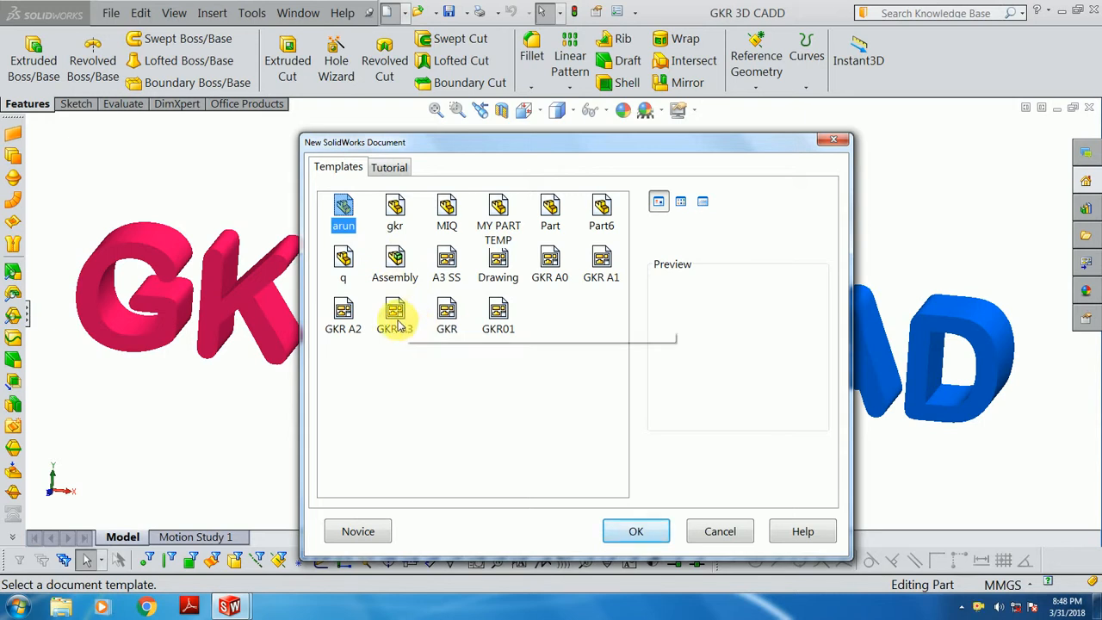
pyautogui.click(495, 341)
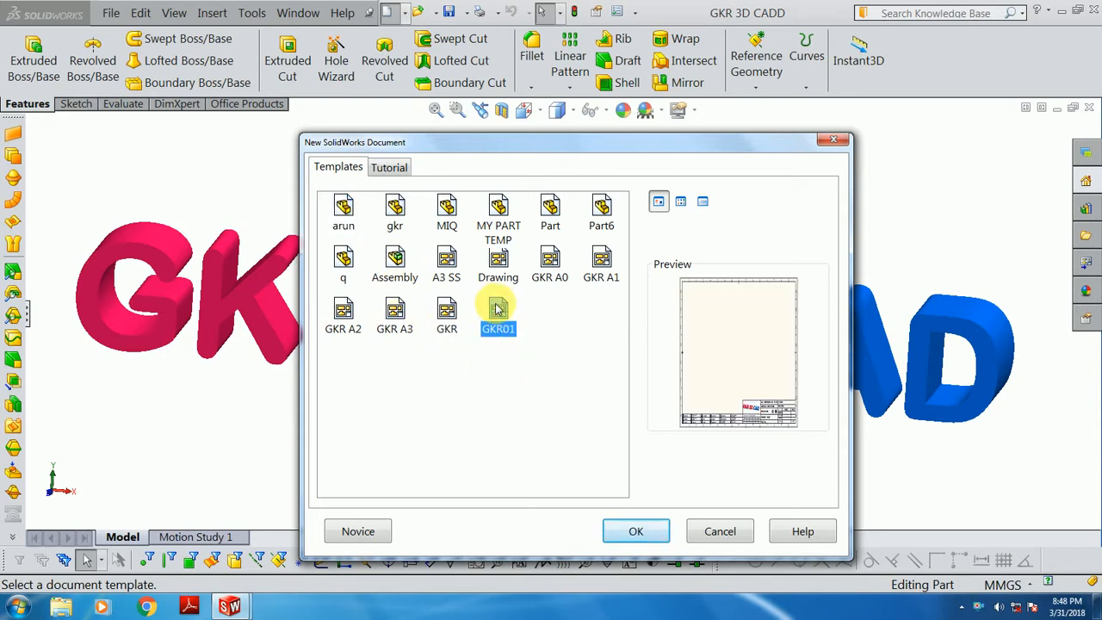
pyautogui.doubleClick(499, 316)
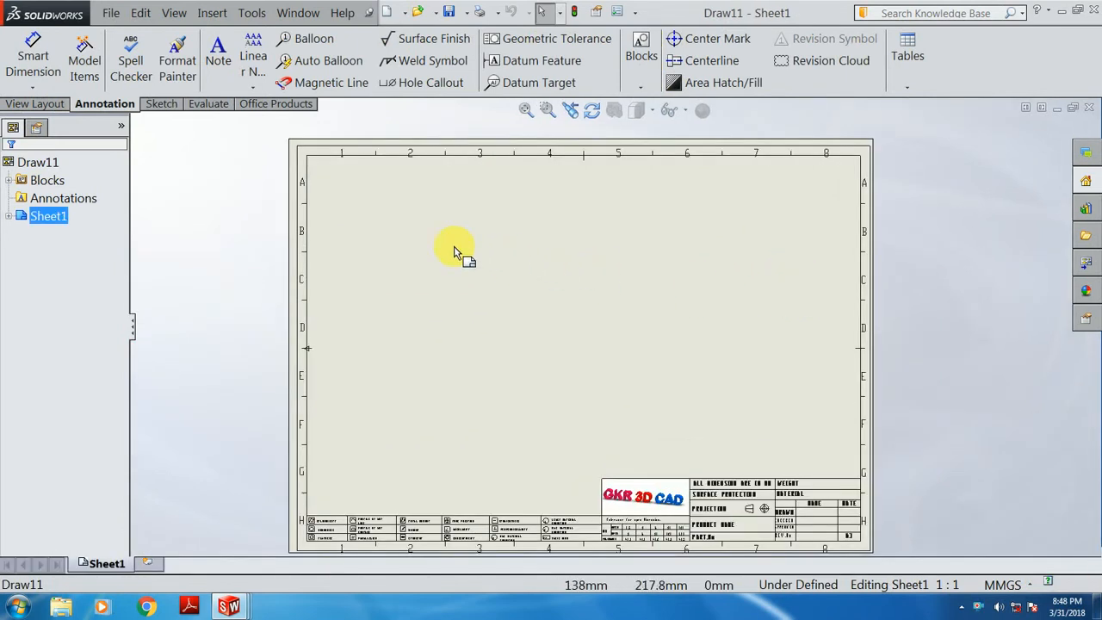
# Insert a model view of the part fig. 4.32 and place a projected view to its right.
pyautogui.click(36, 105)
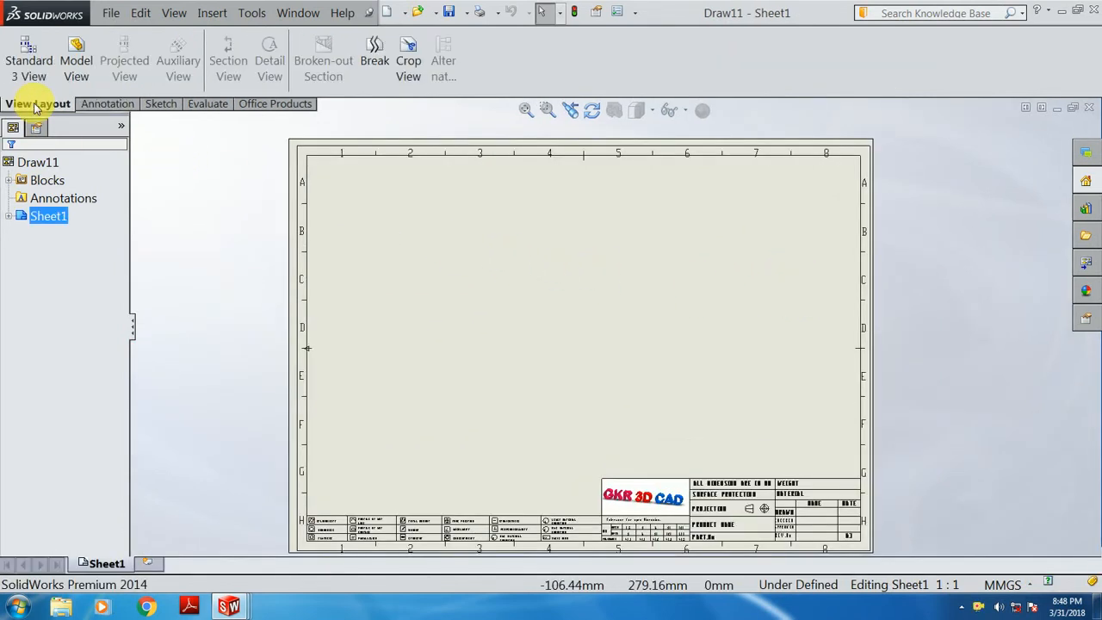
pyautogui.click(76, 54)
pyautogui.click(71, 353)
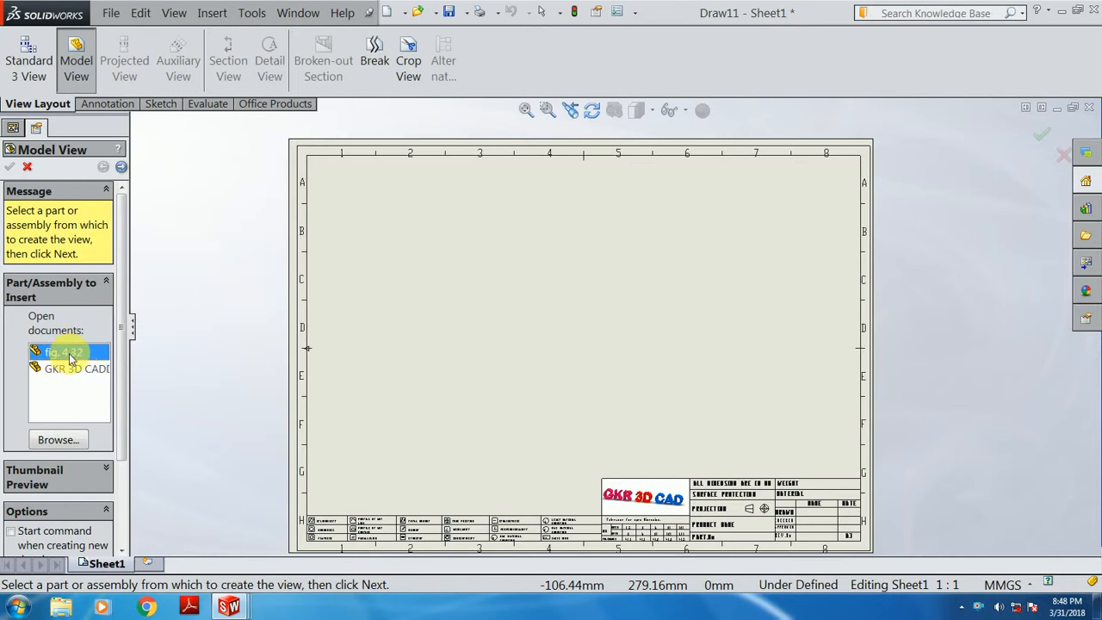
pyautogui.doubleClick(73, 354)
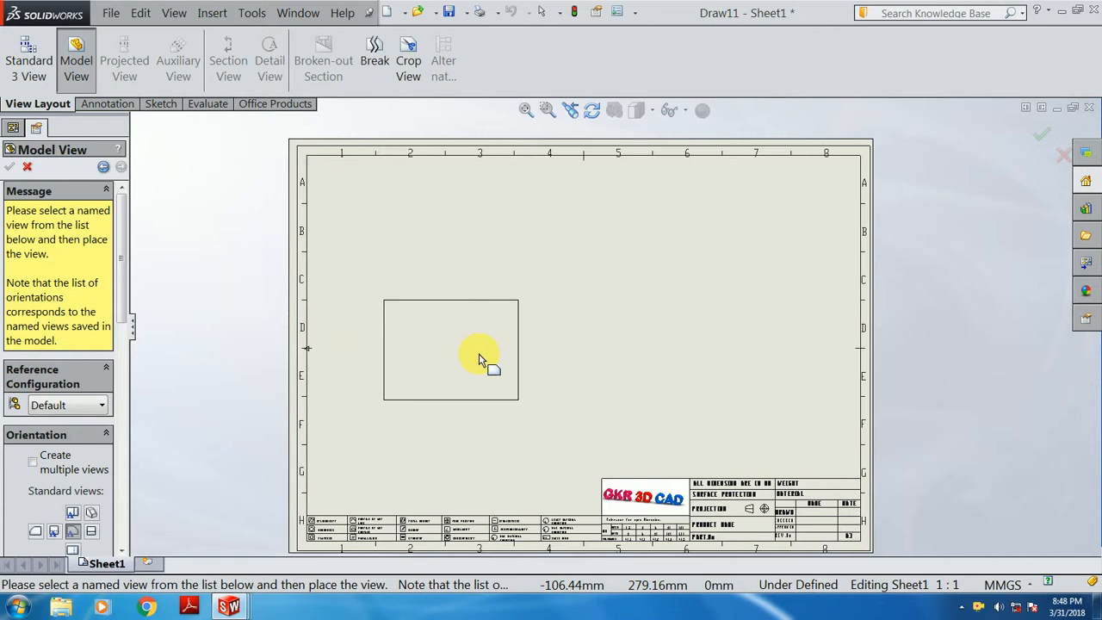
pyautogui.click(515, 323)
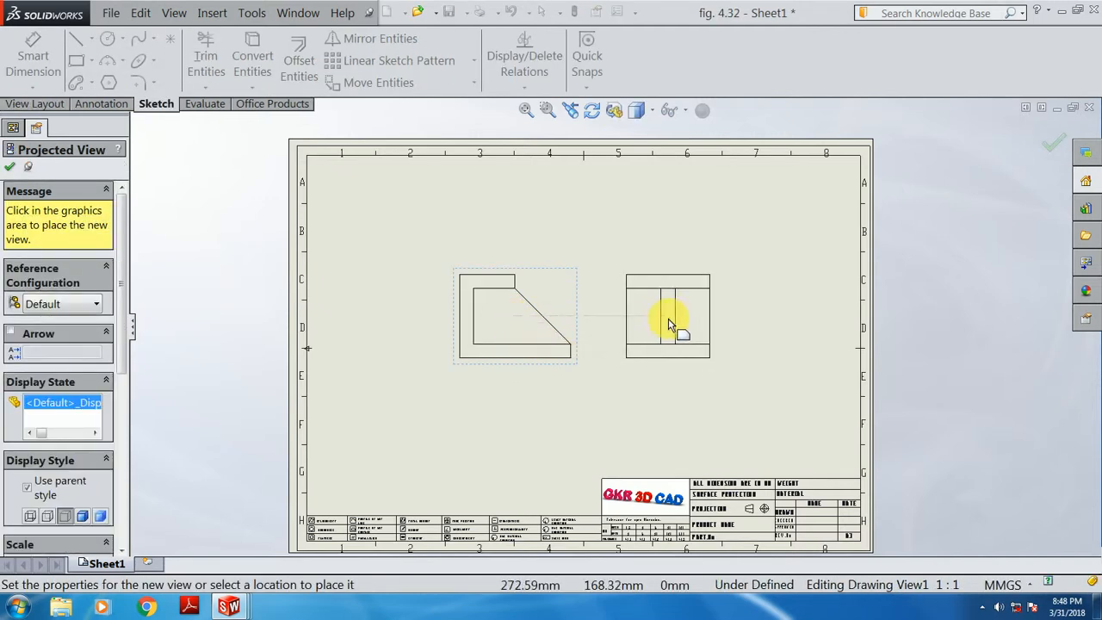
pyautogui.click(670, 324)
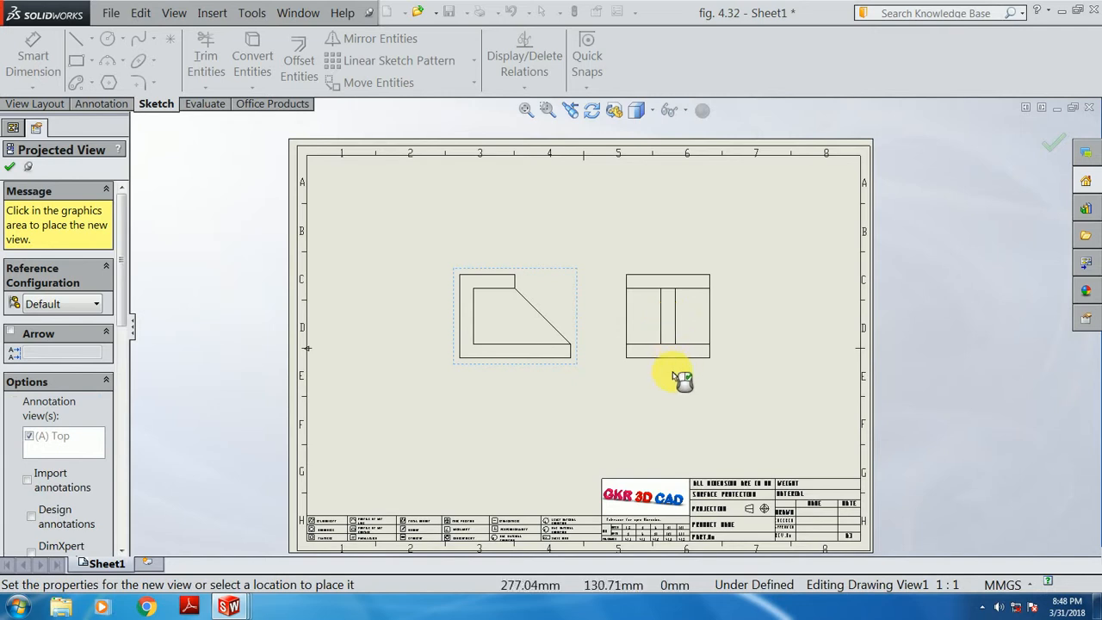
pyautogui.press('Escape')
pyautogui.scroll(-1, 617, 390)
pyautogui.click(554, 197)
pyautogui.press('f')
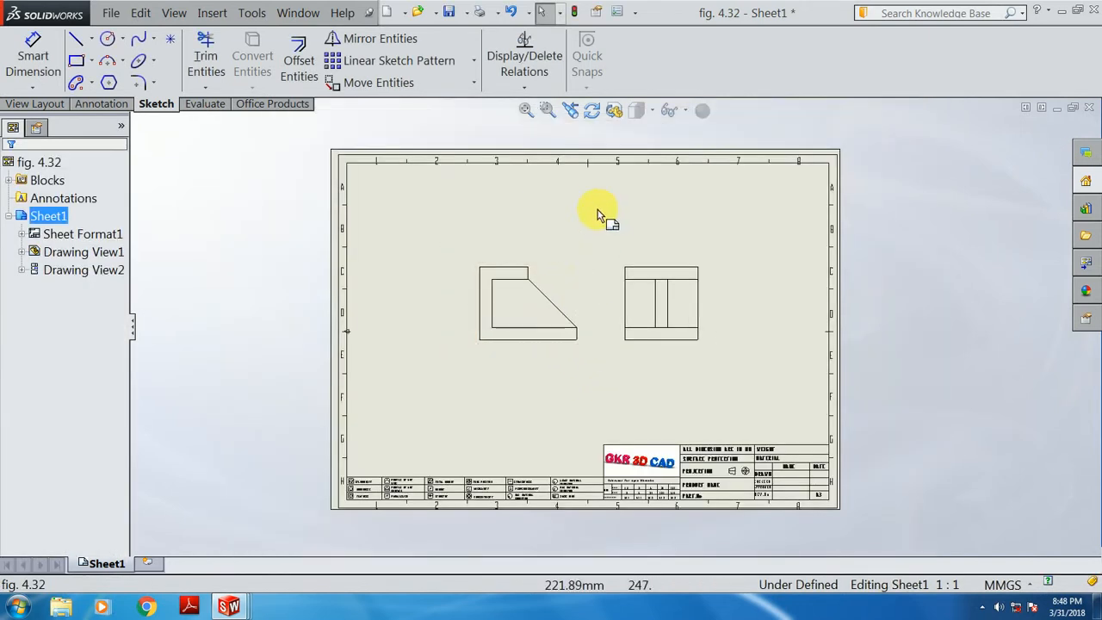
# Move the two aligned drawing views slightly higher on the sheet.
pyautogui.click(586, 293)
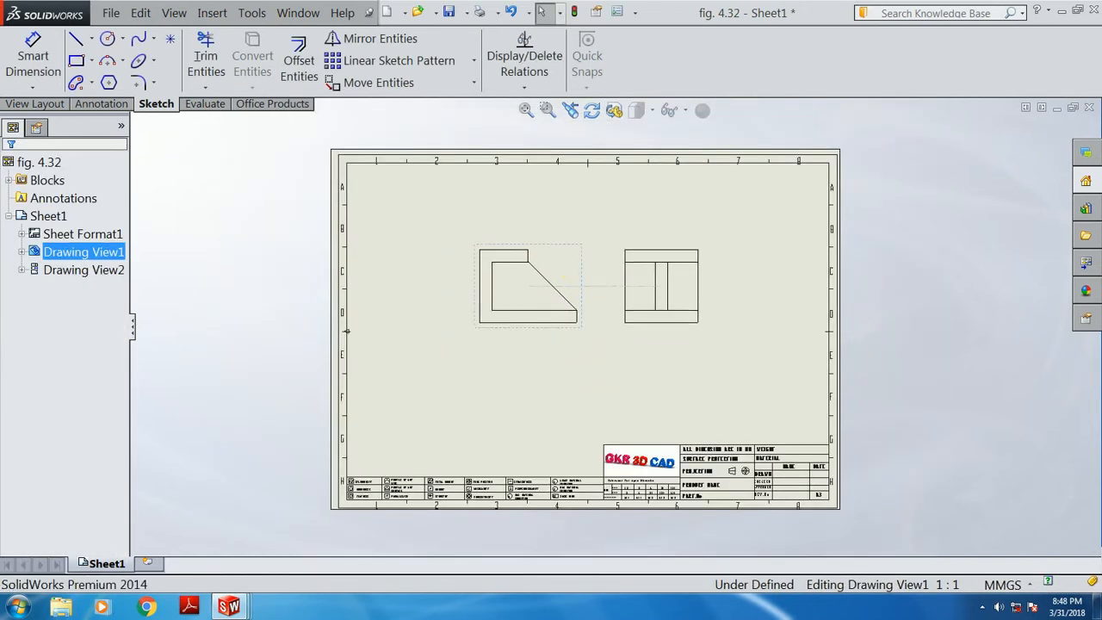
pyautogui.click(615, 290)
pyautogui.scroll(-1, 592, 234)
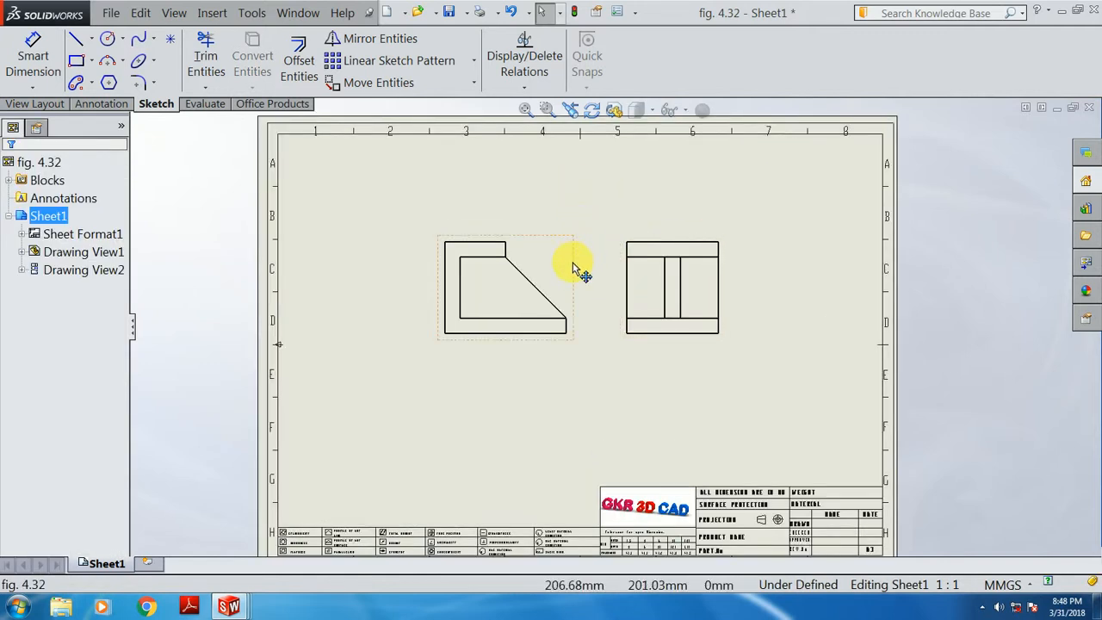
pyautogui.scroll(-1, 564, 226)
pyautogui.click(437, 185)
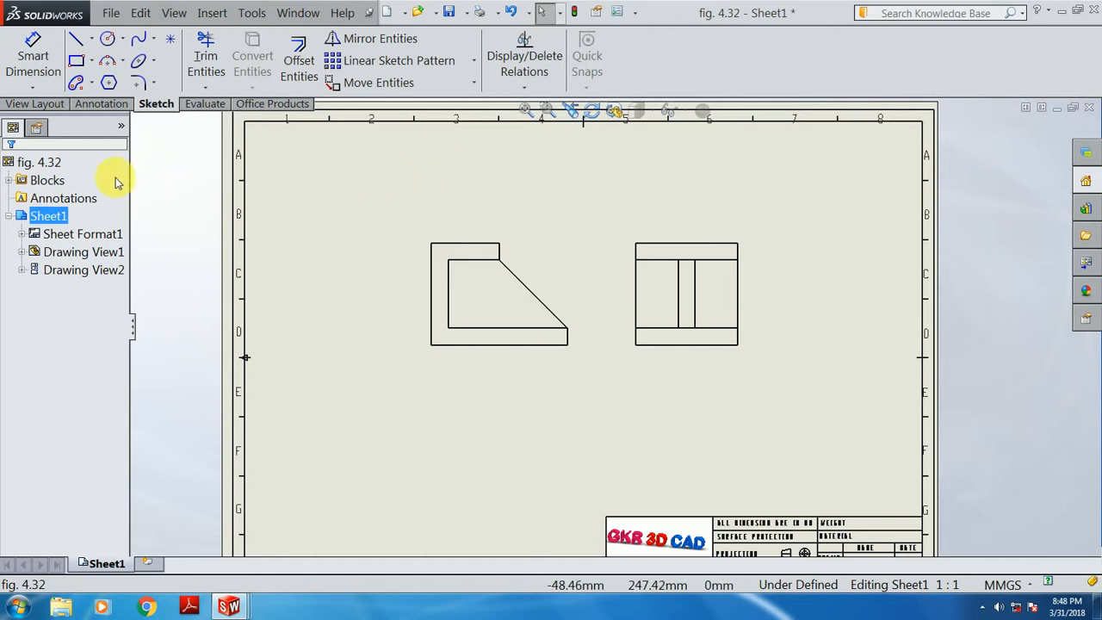
# Add a Smart Dimension to the bottom edge of the first view and place its text close below the view.
pyautogui.click(48, 104)
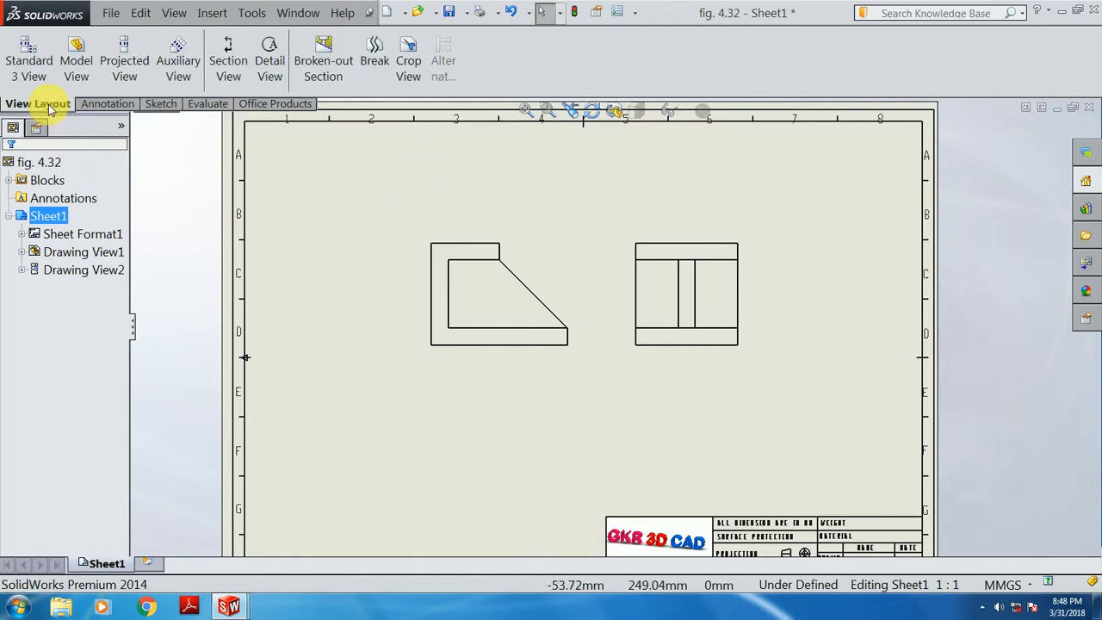
pyautogui.click(102, 104)
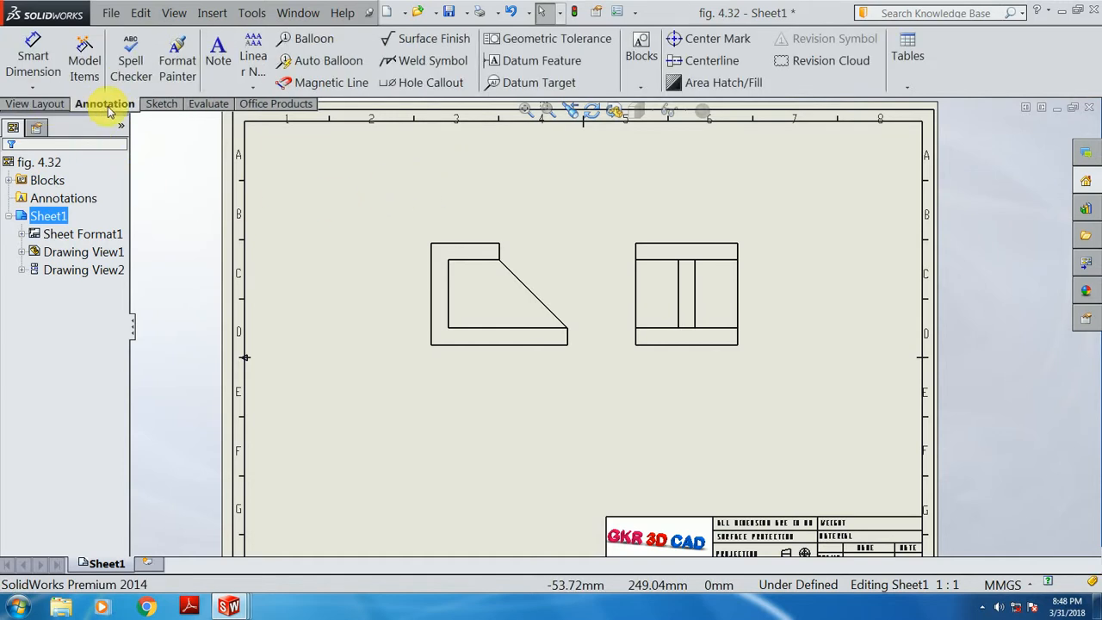
pyautogui.click(35, 61)
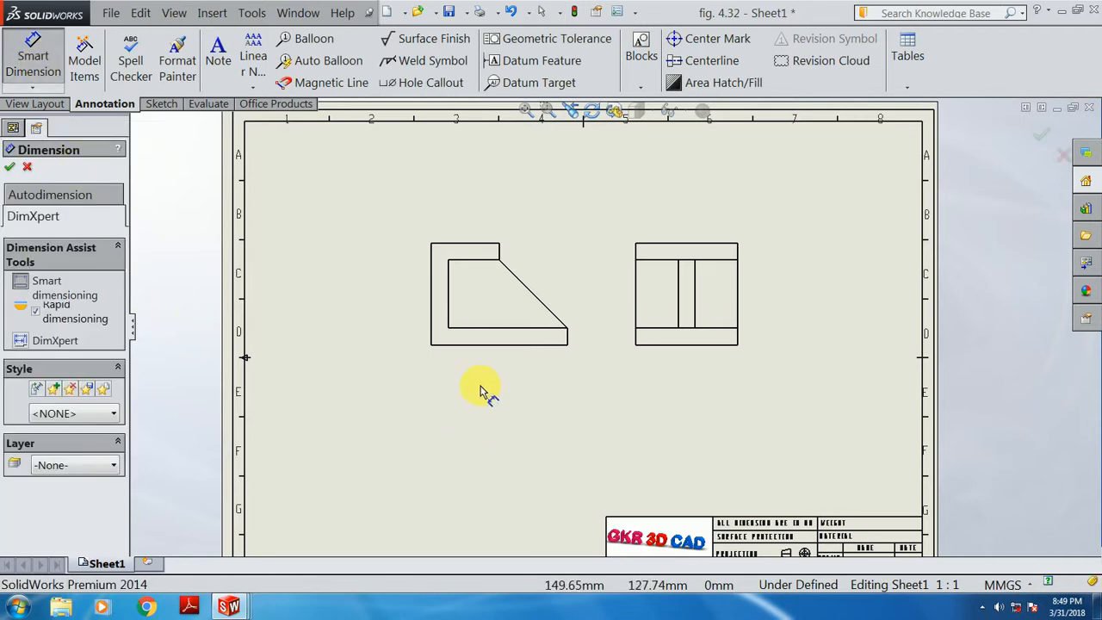
pyautogui.click(495, 345)
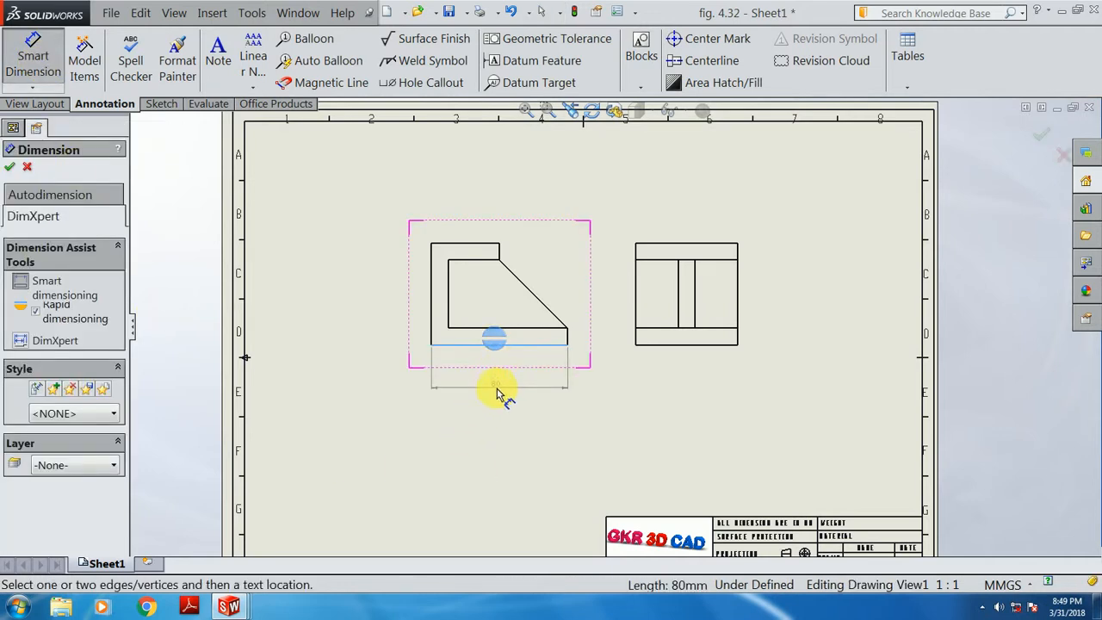
pyautogui.click(495, 390)
pyautogui.scroll(-5, 524, 401)
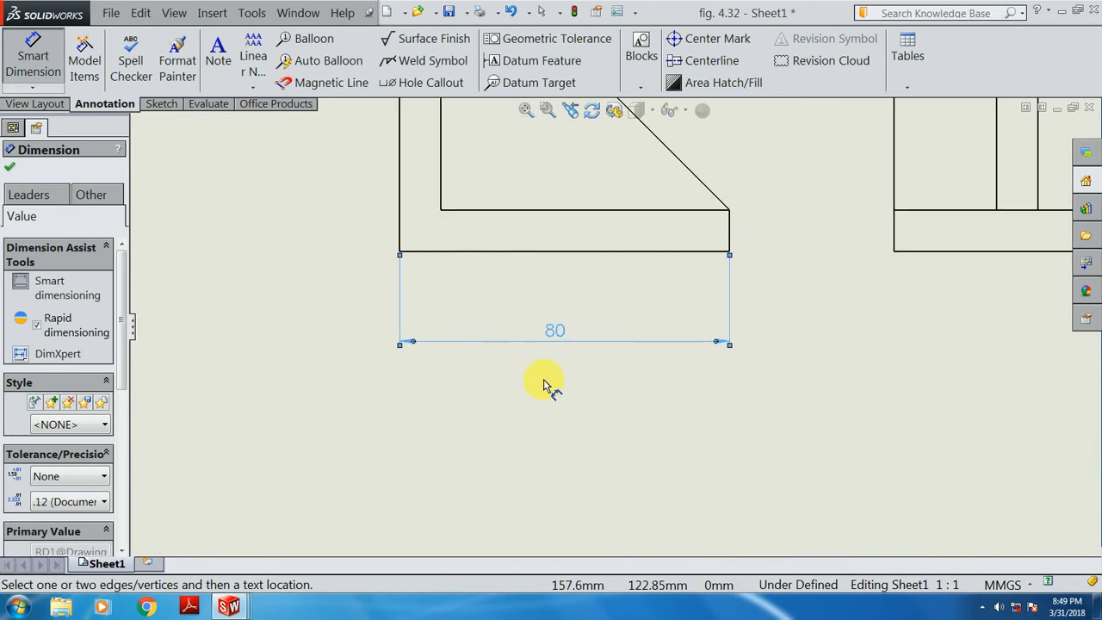
pyautogui.moveTo(560, 335); pyautogui.dragTo(560, 311)
pyautogui.scroll(4, 536, 379)
pyautogui.scroll(-2, 551, 259)
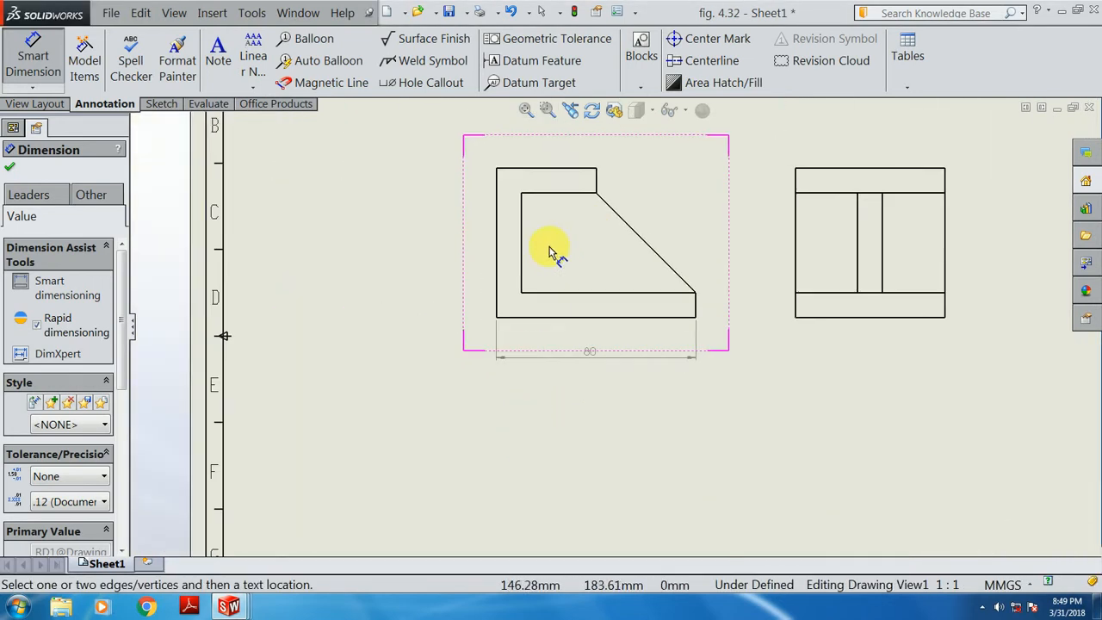
# Dimension the overall height along the left edge and the length of the top edge in the first view.
pyautogui.click(499, 243)
pyautogui.click(433, 249)
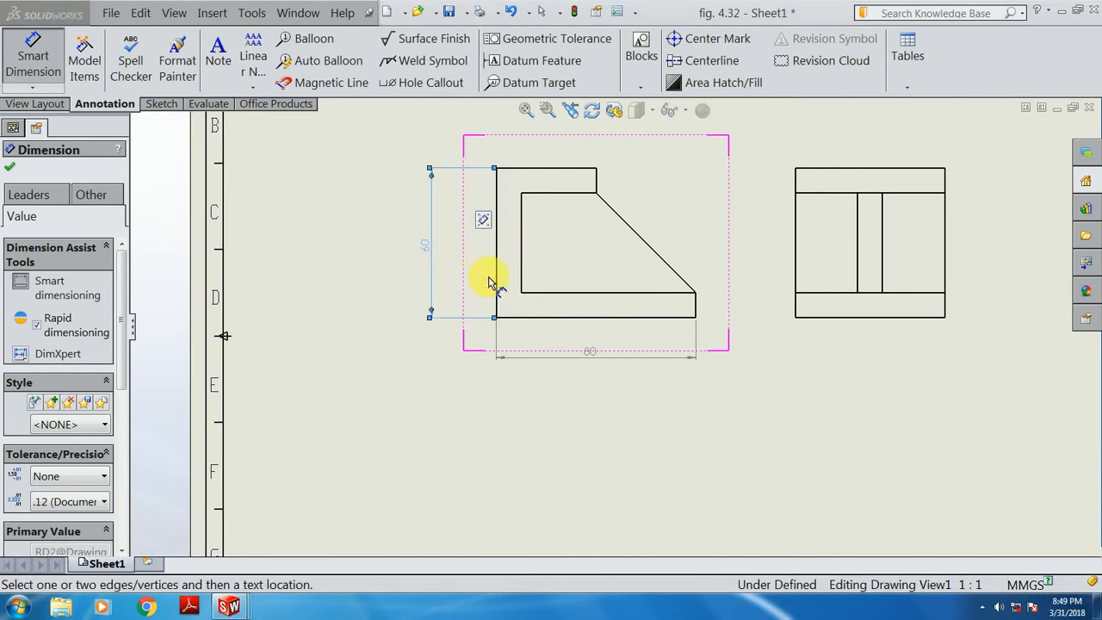
pyautogui.scroll(2, 534, 258)
pyautogui.click(569, 221)
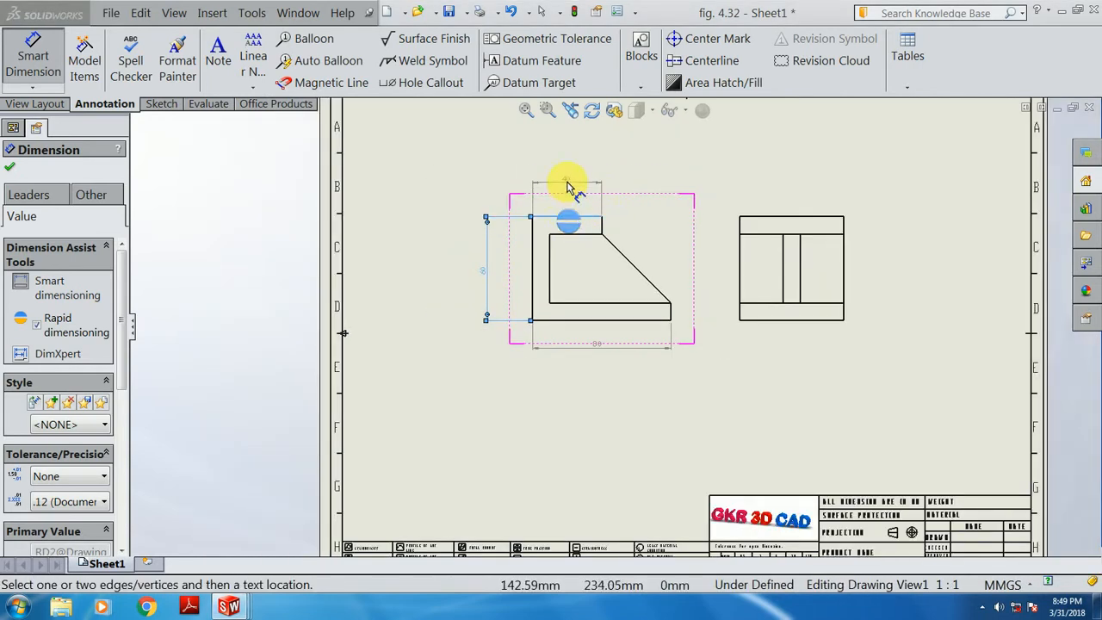
pyautogui.click(566, 181)
# Dimension the thickness of the vertical wall in the first view, placing the text below the base.
pyautogui.click(535, 280)
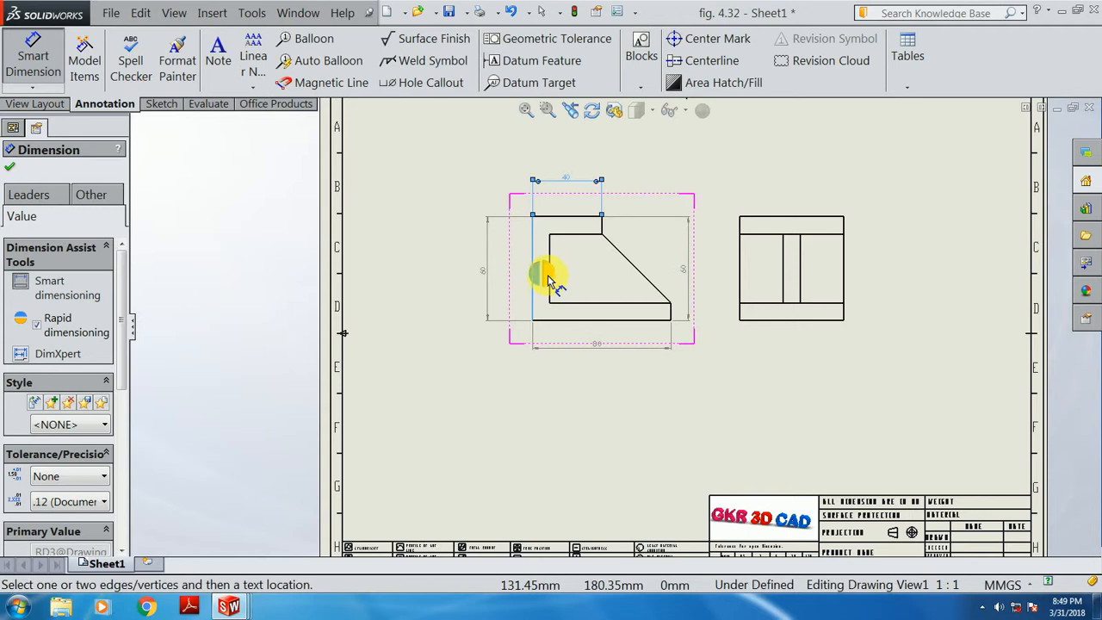
pyautogui.click(552, 297)
pyautogui.scroll(-3, 560, 339)
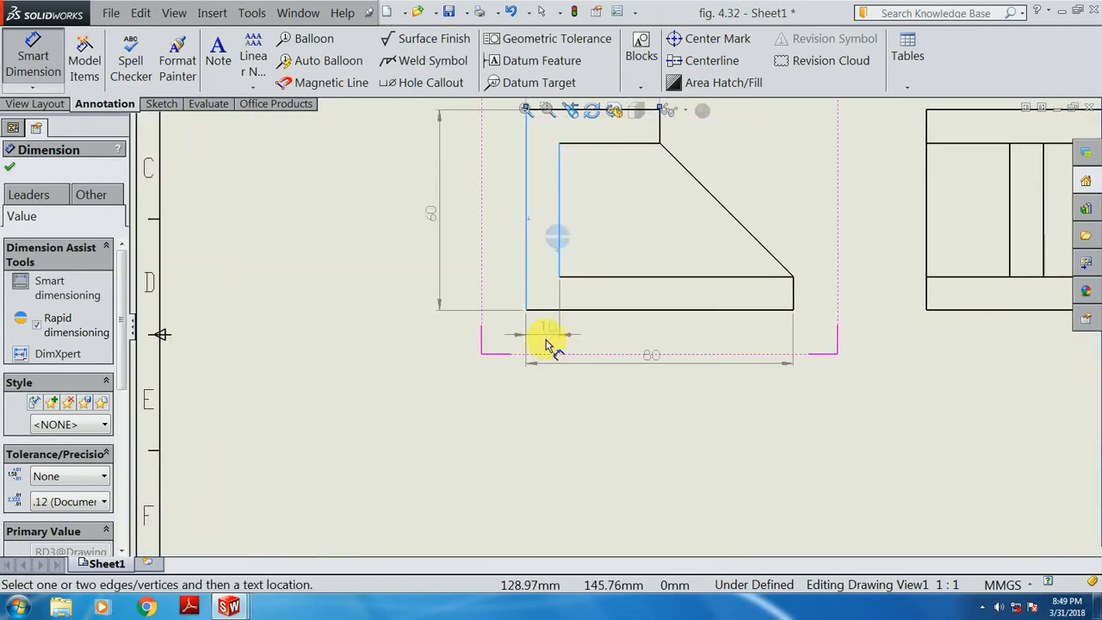
pyautogui.click(544, 351)
pyautogui.scroll(5, 566, 436)
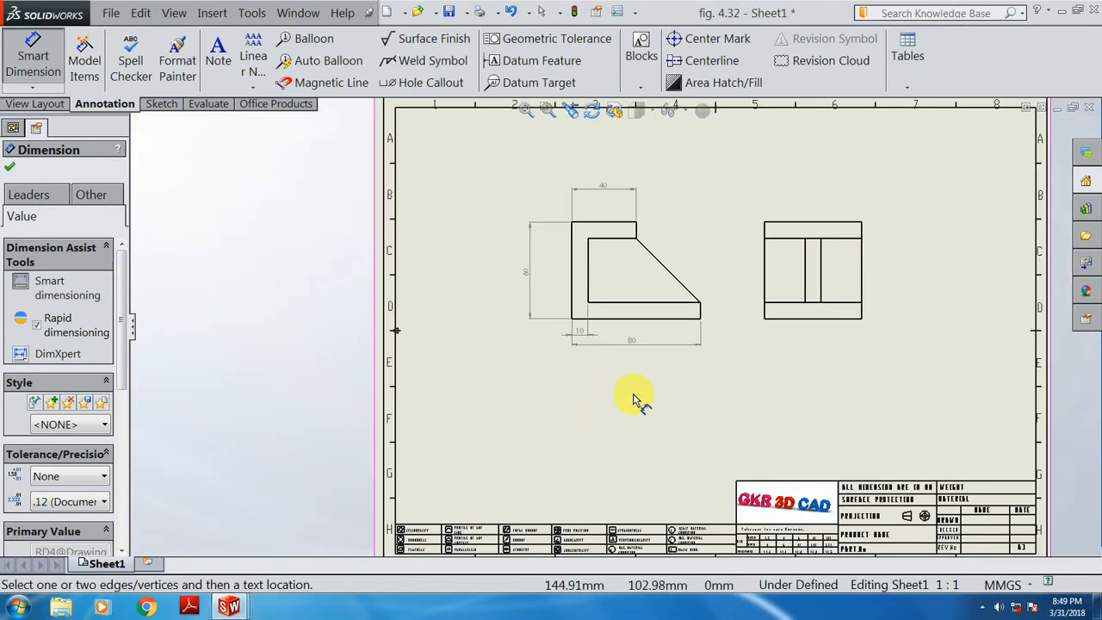
pyautogui.scroll(-2, 822, 288)
# Dimension the central rib's thickness and the overall width below the projected view.
pyautogui.click(773, 280)
pyautogui.click(792, 312)
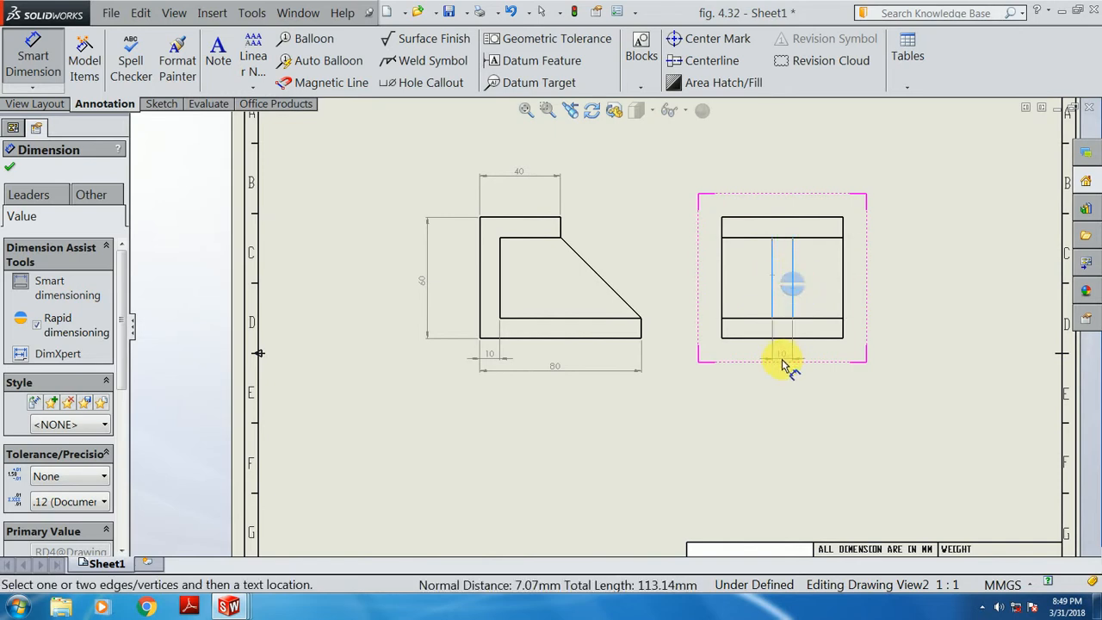
pyautogui.click(783, 361)
pyautogui.click(749, 338)
pyautogui.click(780, 383)
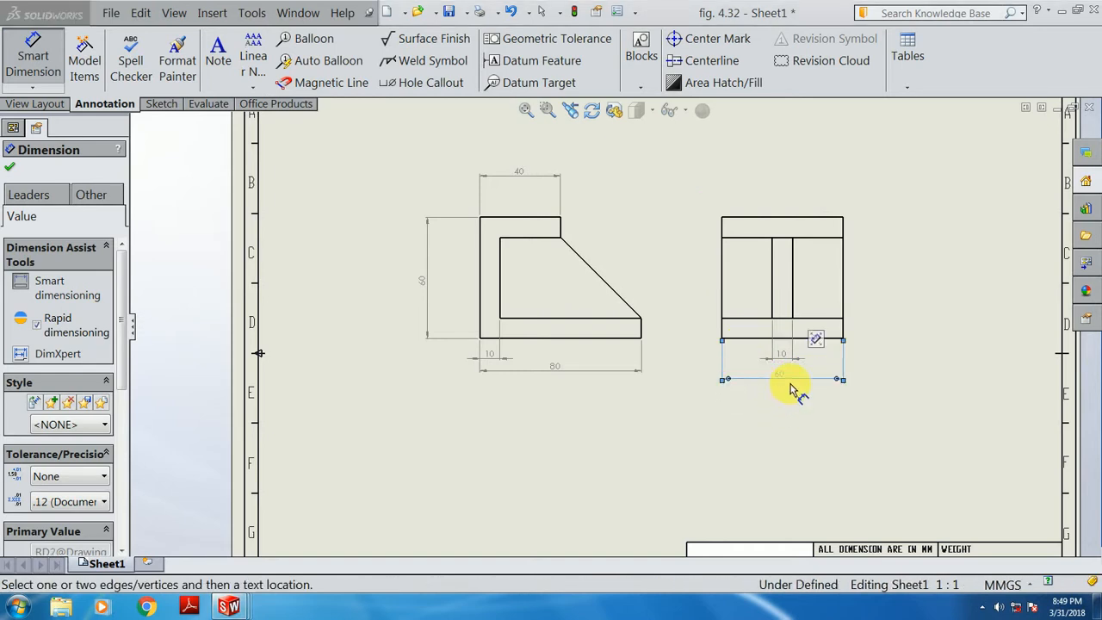
pyautogui.scroll(-2, 777, 405)
pyautogui.scroll(-1, 654, 186)
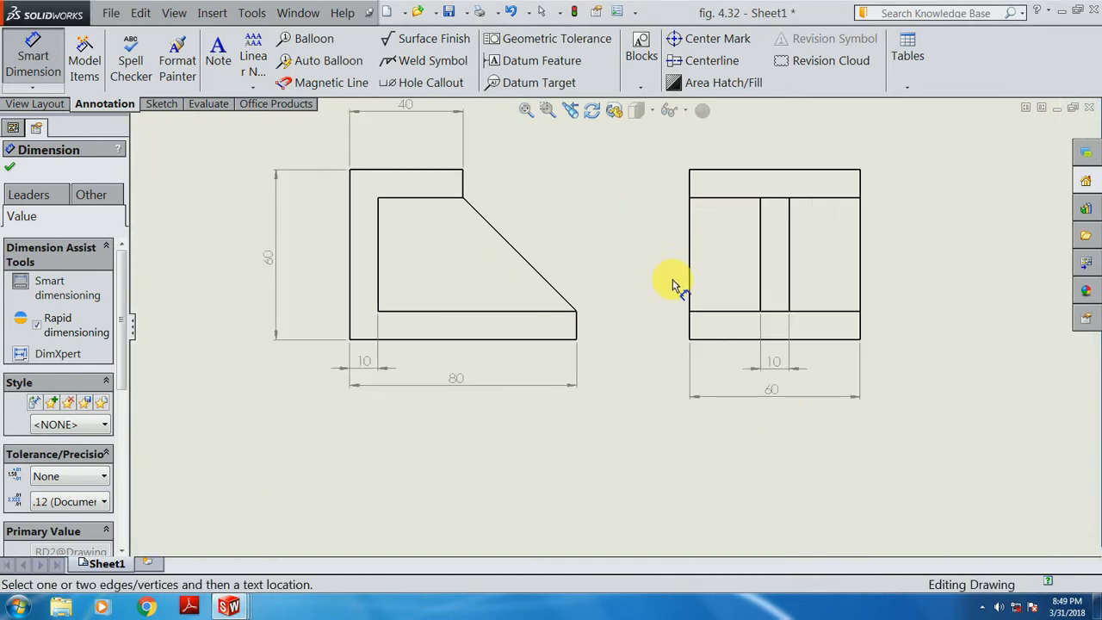
pyautogui.scroll(2, 805, 459)
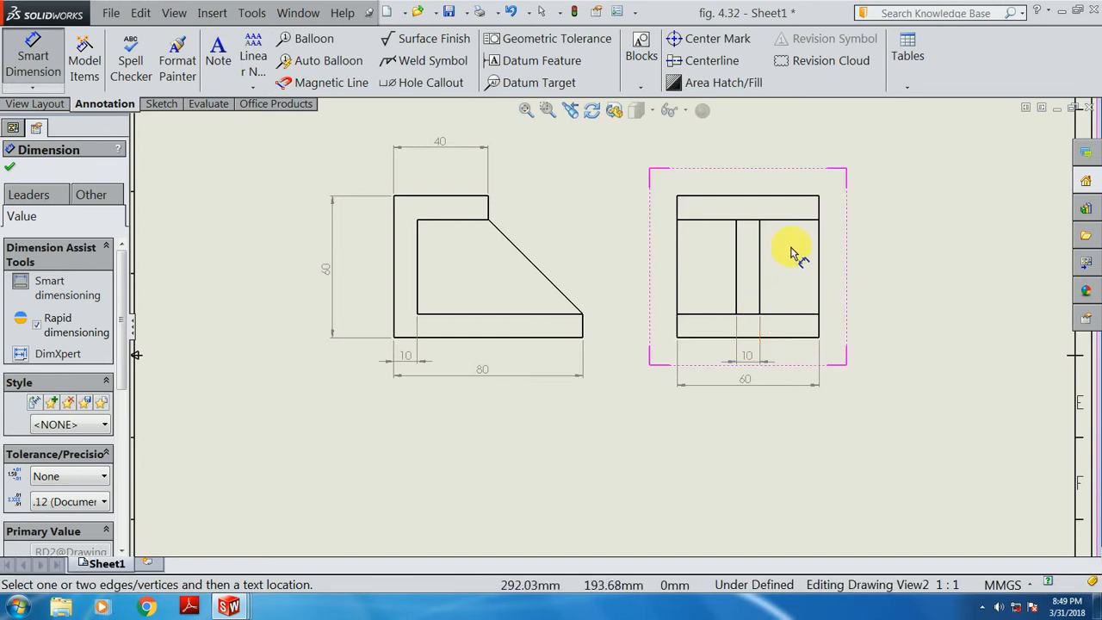
# Dimension the thicknesses of the top flange and the base on the right side of the first view.
pyautogui.click(490, 211)
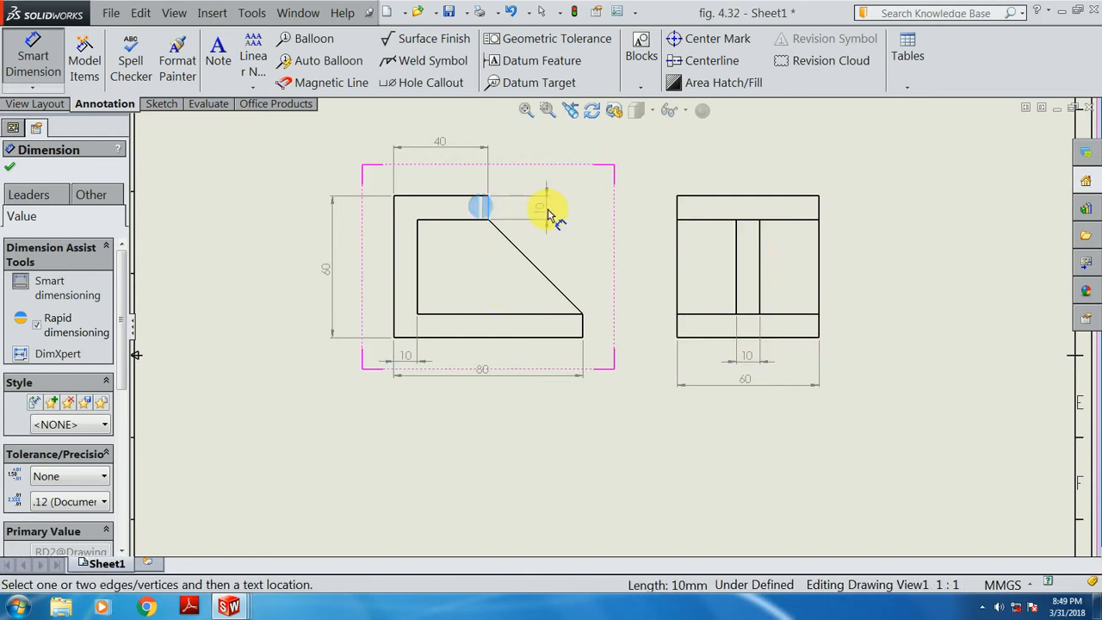
pyautogui.click(613, 211)
pyautogui.click(582, 321)
pyautogui.click(614, 327)
pyautogui.scroll(3, 586, 202)
pyautogui.scroll(-4, 600, 260)
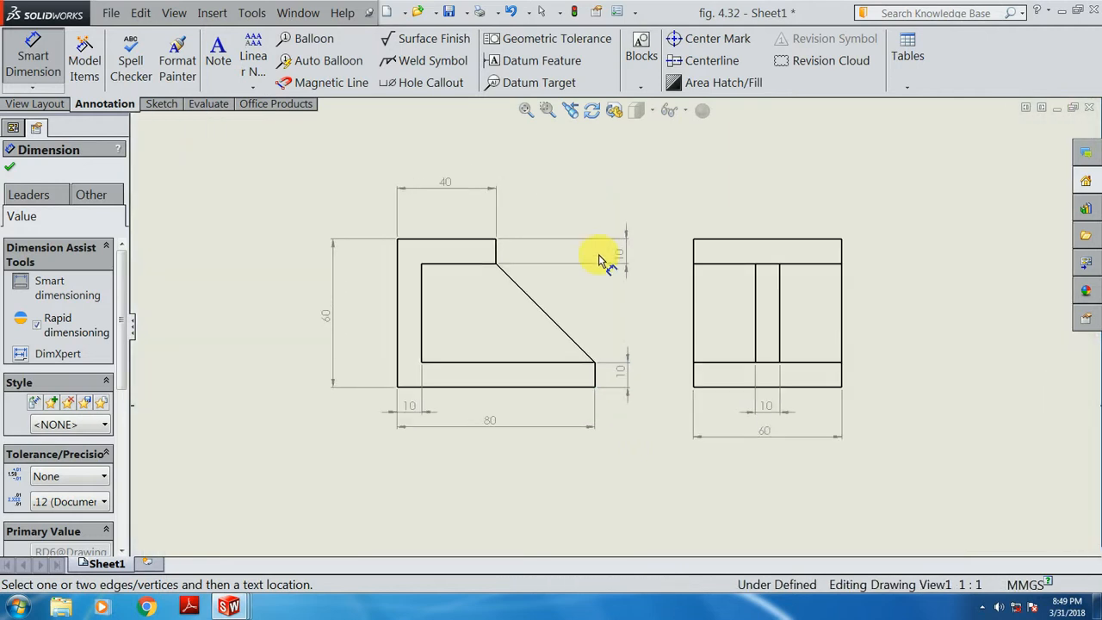
pyautogui.scroll(-1, 600, 260)
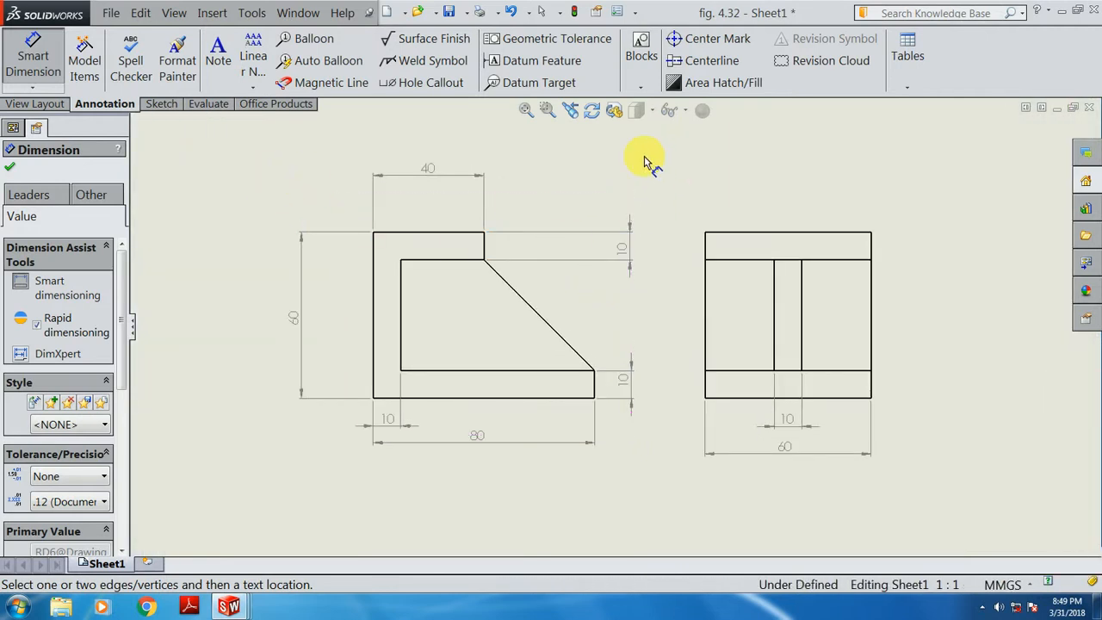
# Move the top edge's length dimension closer to the first view.
pyautogui.moveTo(435, 175); pyautogui.dragTo(434, 183)
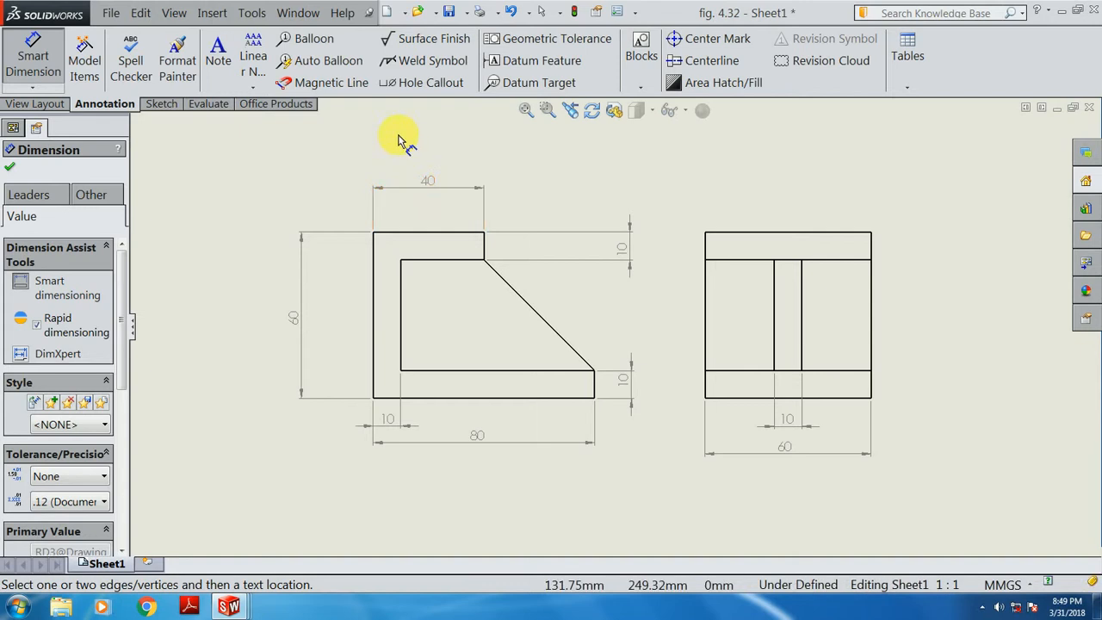
pyautogui.press('f')
pyautogui.scroll(1, 614, 329)
pyautogui.scroll(-2, 621, 400)
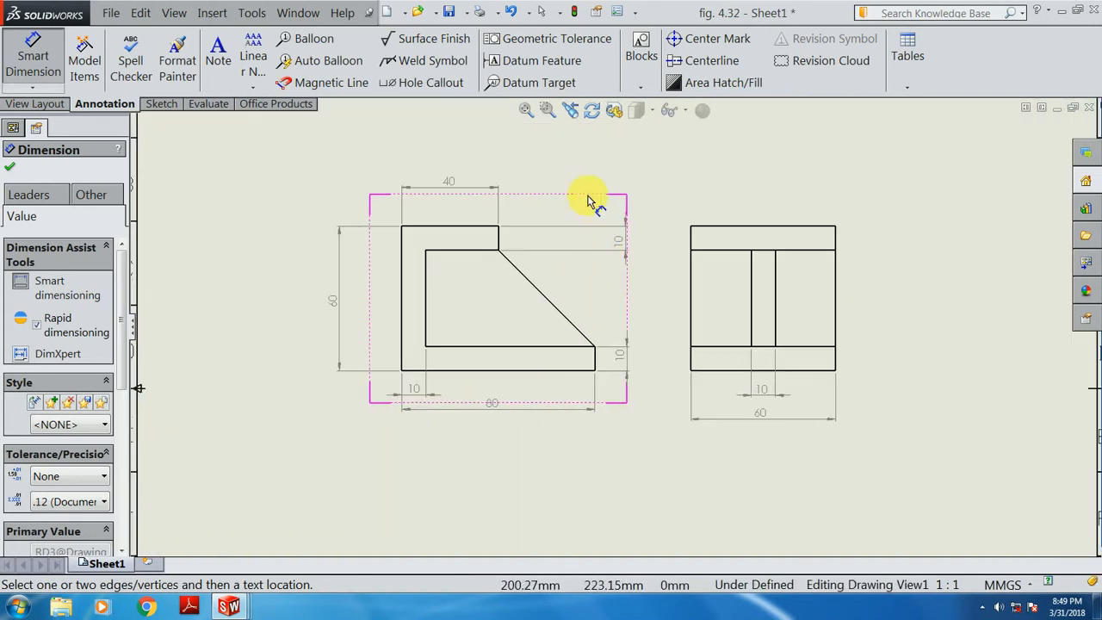
pyautogui.scroll(1, 356, 181)
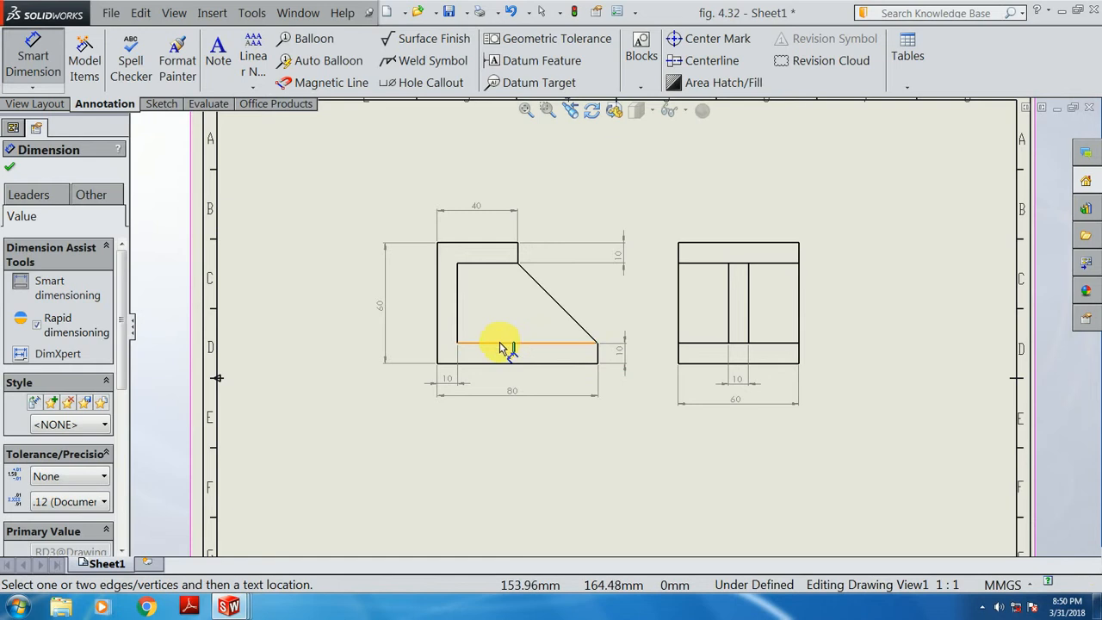
# Delete all the dimensions from both drawing views.
pyautogui.press('Escape')
pyautogui.moveTo(339, 152)
pyautogui.mouseDown()
pyautogui.moveTo(851, 461)
pyautogui.moveTo(872, 485)
pyautogui.mouseUp()
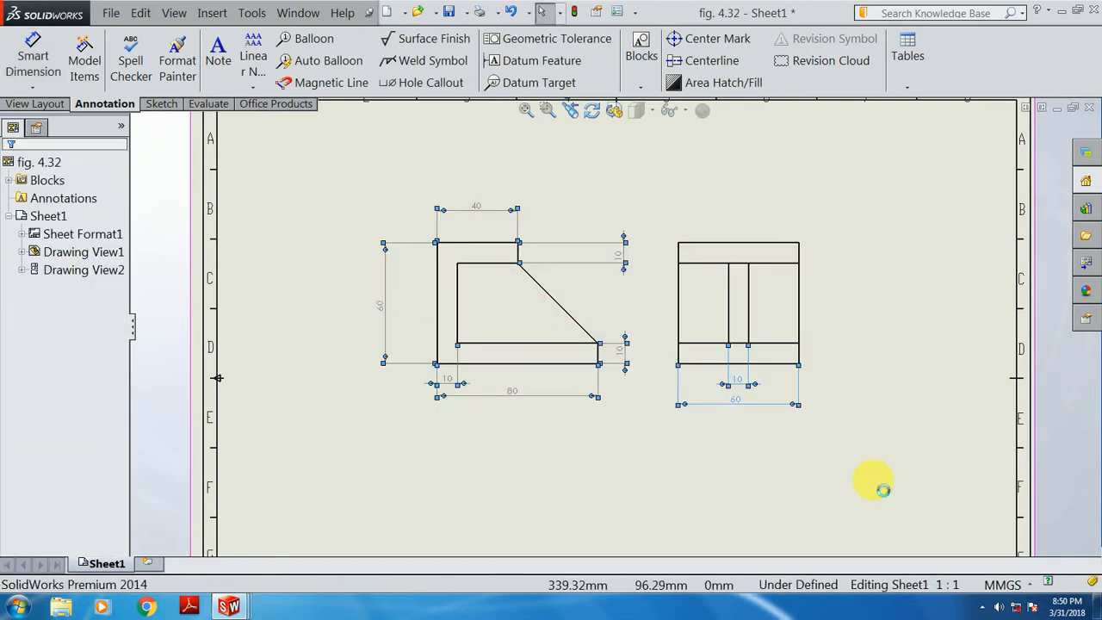
pyautogui.press('Delete')
pyautogui.press('f')
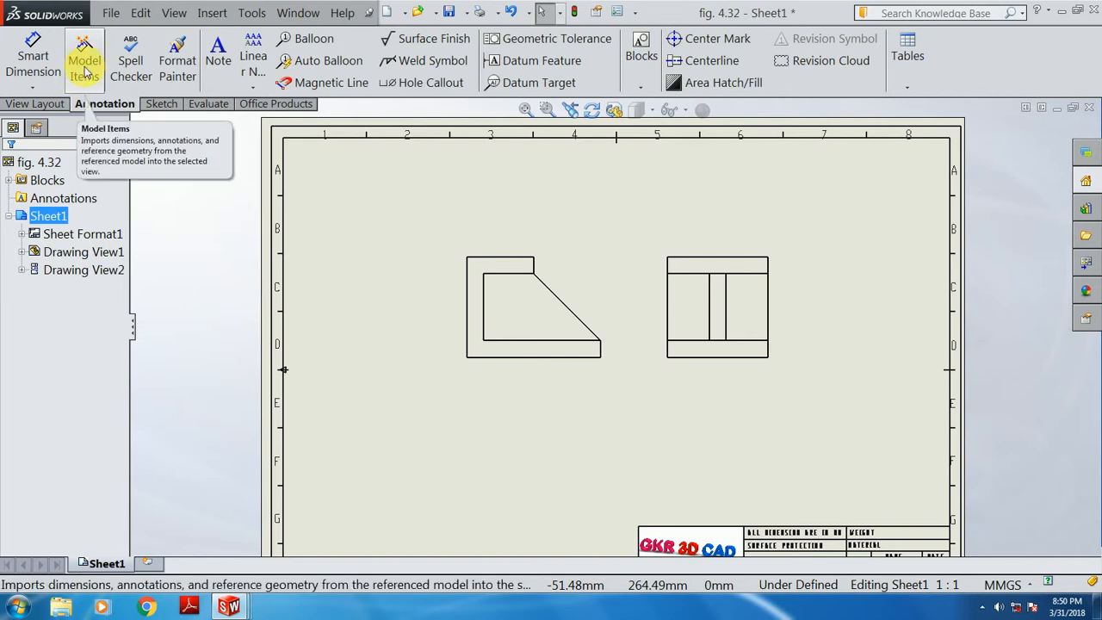
# Import the dimensions of the entire model into all drawing views with Model Items, eliminating duplicates.
pyautogui.scroll(-1, 655, 327)
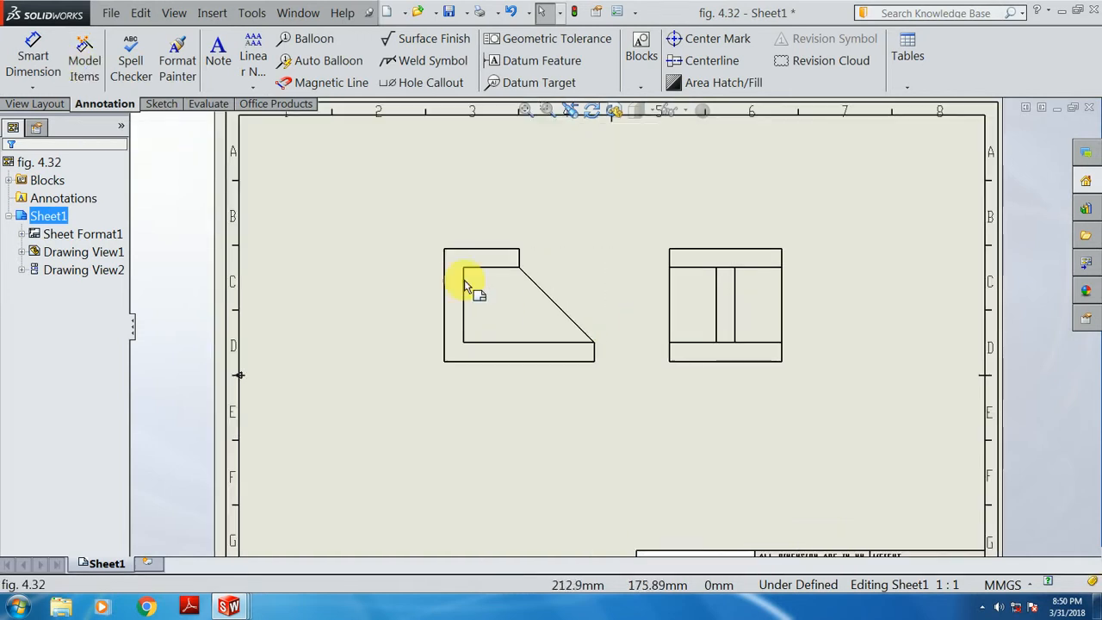
pyautogui.click(86, 64)
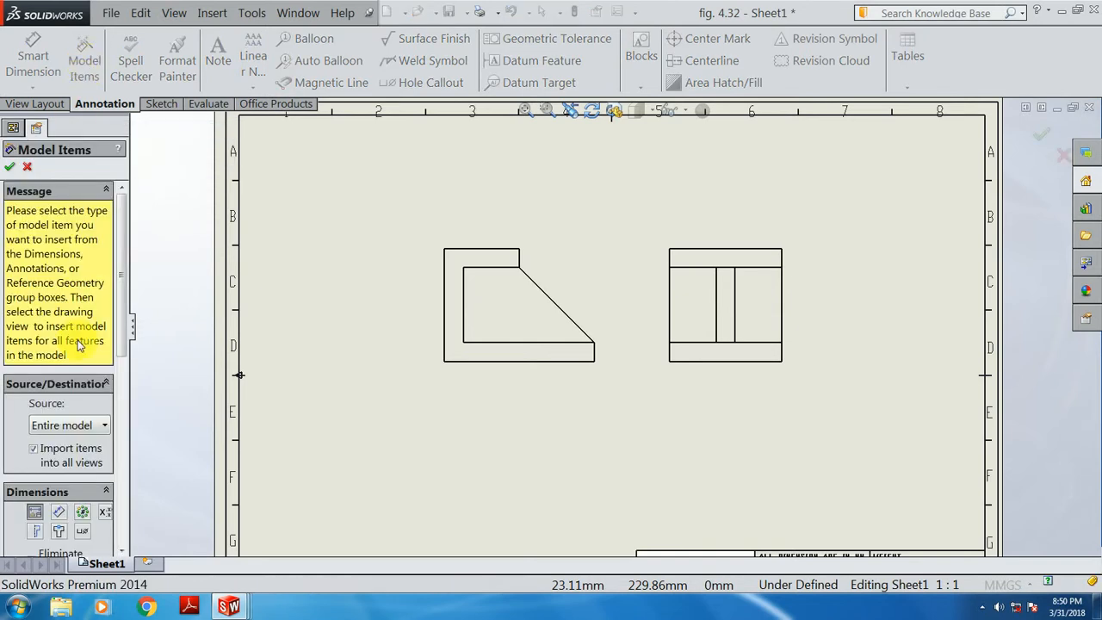
pyautogui.moveTo(137, 391); pyautogui.dragTo(191, 391)
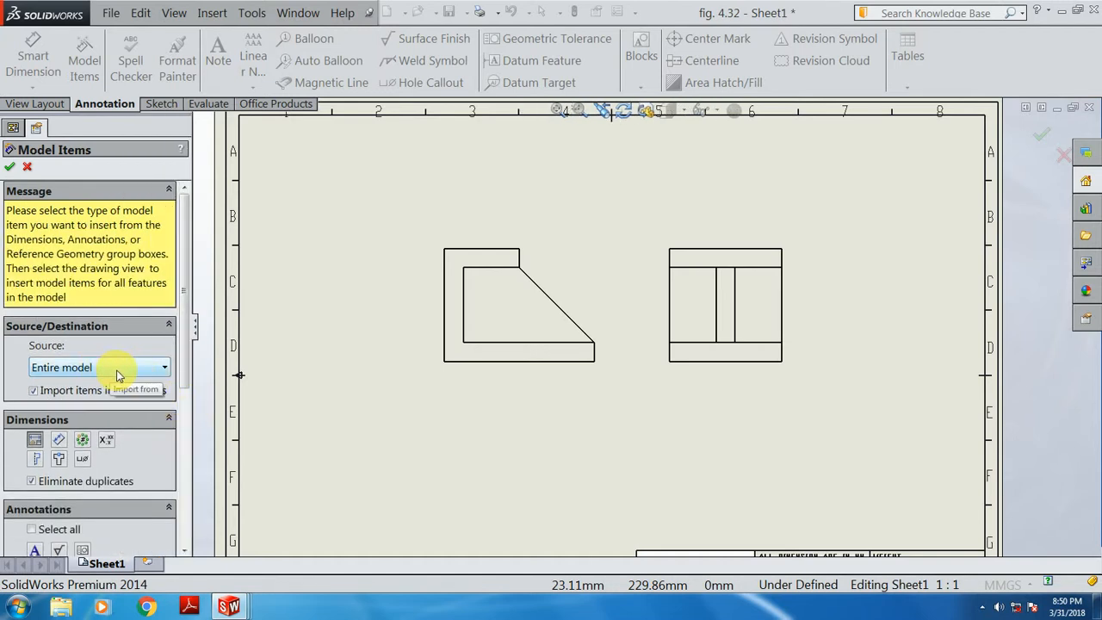
pyautogui.click(127, 374)
pyautogui.click(125, 372)
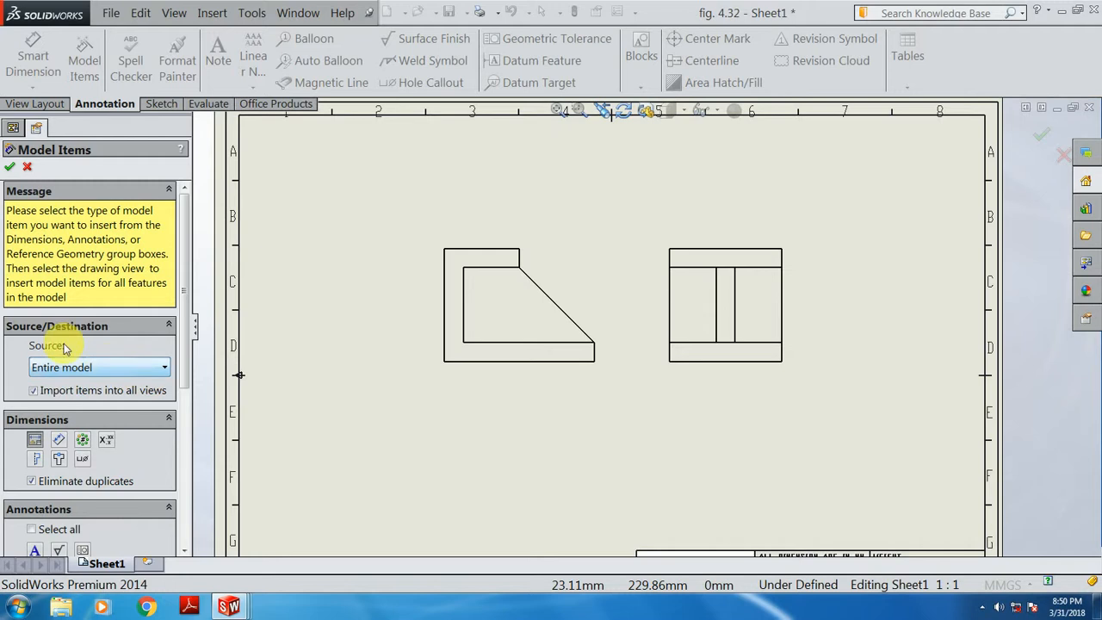
pyautogui.click(11, 170)
# Rearrange the first view's top edge length, base thickness and overall length dimensions so they sit evenly spaced outside the outline.
pyautogui.scroll(-1, 465, 319)
pyautogui.moveTo(492, 234); pyautogui.dragTo(489, 211)
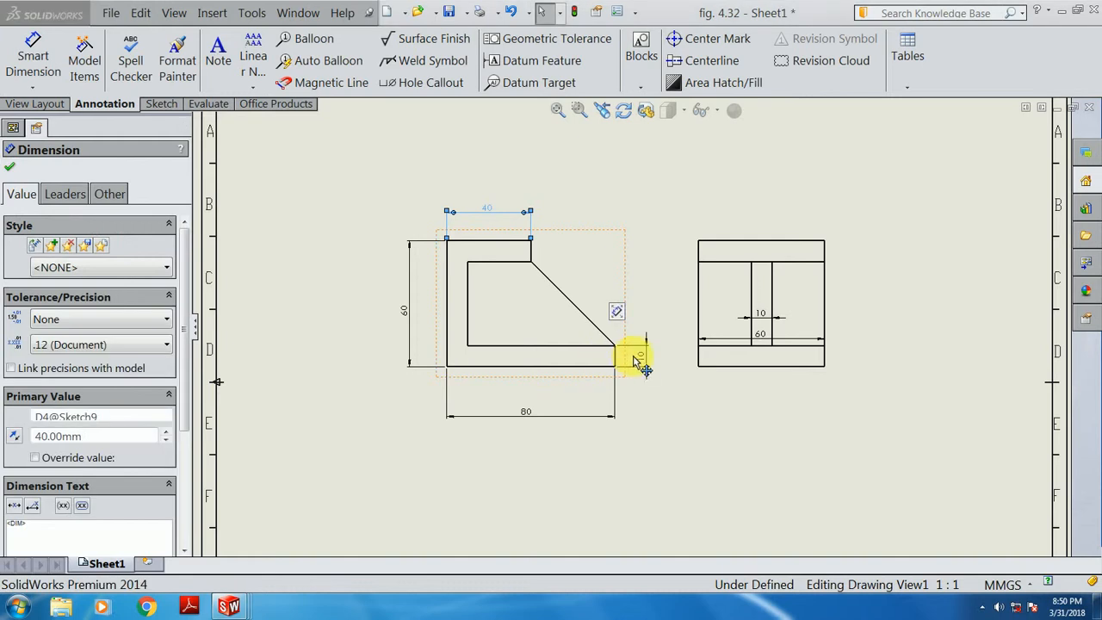
pyautogui.moveTo(643, 357); pyautogui.dragTo(652, 356)
pyautogui.moveTo(523, 415); pyautogui.dragTo(540, 391)
# Move the rib thickness and overall width dimensions below the projected view, with the rib thickness nearer the outline.
pyautogui.moveTo(763, 344); pyautogui.dragTo(772, 423)
pyautogui.moveTo(758, 314); pyautogui.dragTo(770, 380)
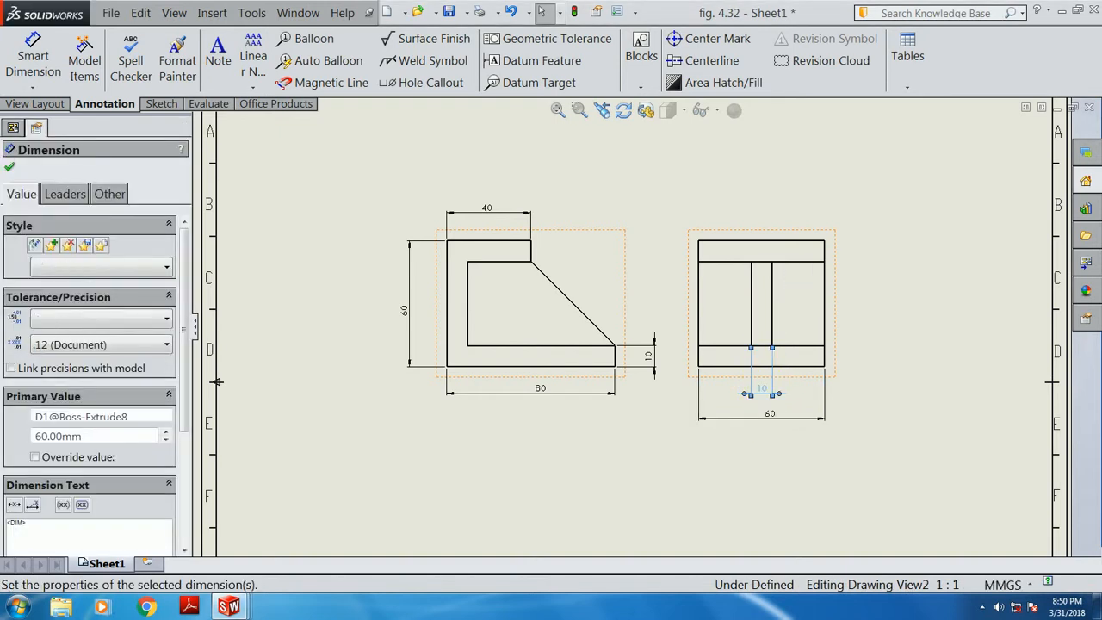
pyautogui.click(770, 427)
pyautogui.scroll(-2, 770, 427)
pyautogui.click(742, 389)
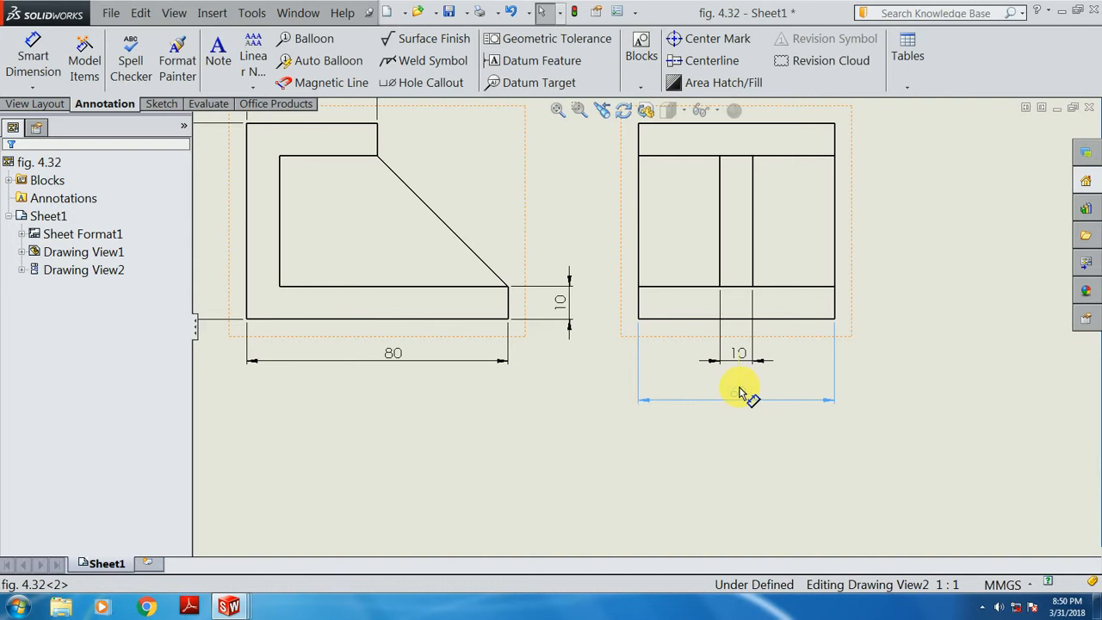
pyautogui.click(782, 466)
pyautogui.press('f')
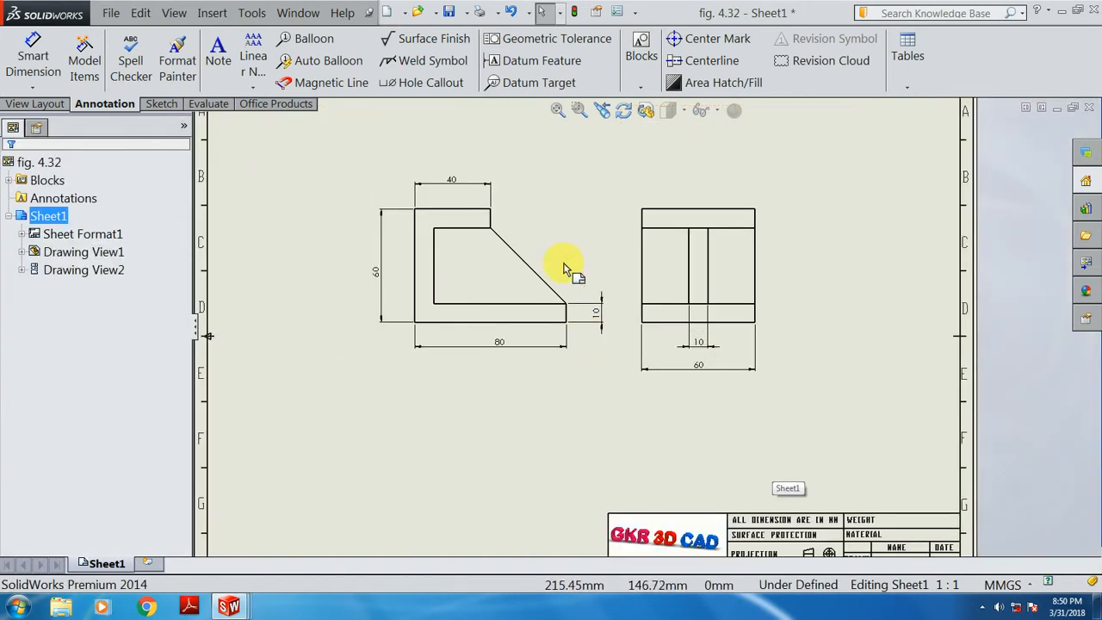
# Centre the overall length dimension's text below the first view.
pyautogui.scroll(-2, 559, 250)
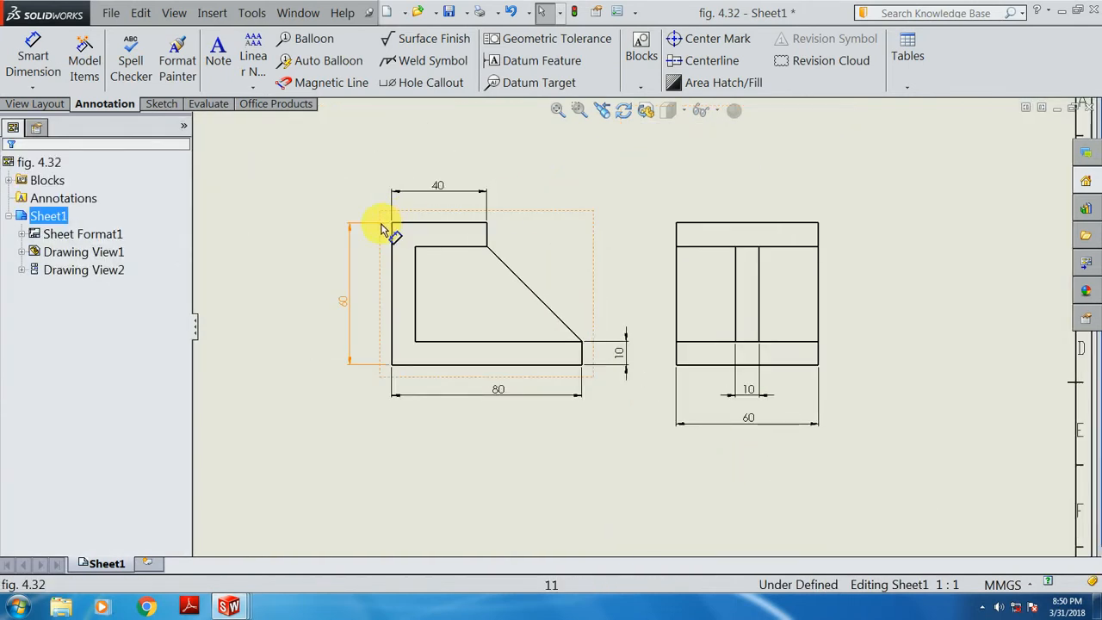
pyautogui.scroll(-1, 284, 241)
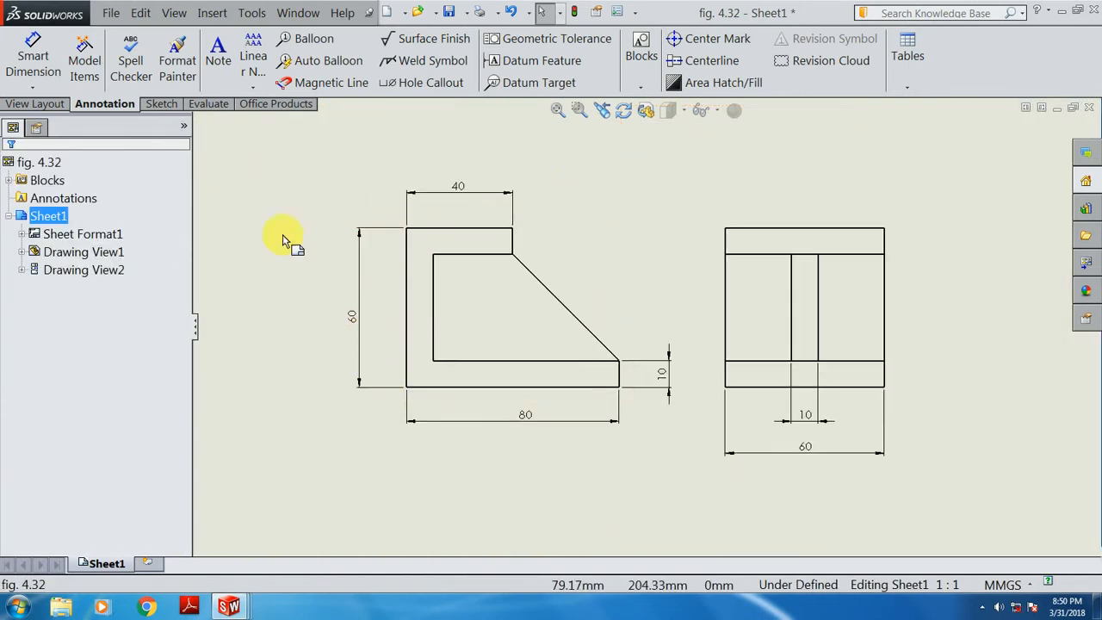
pyautogui.click(516, 421)
pyautogui.click(677, 217)
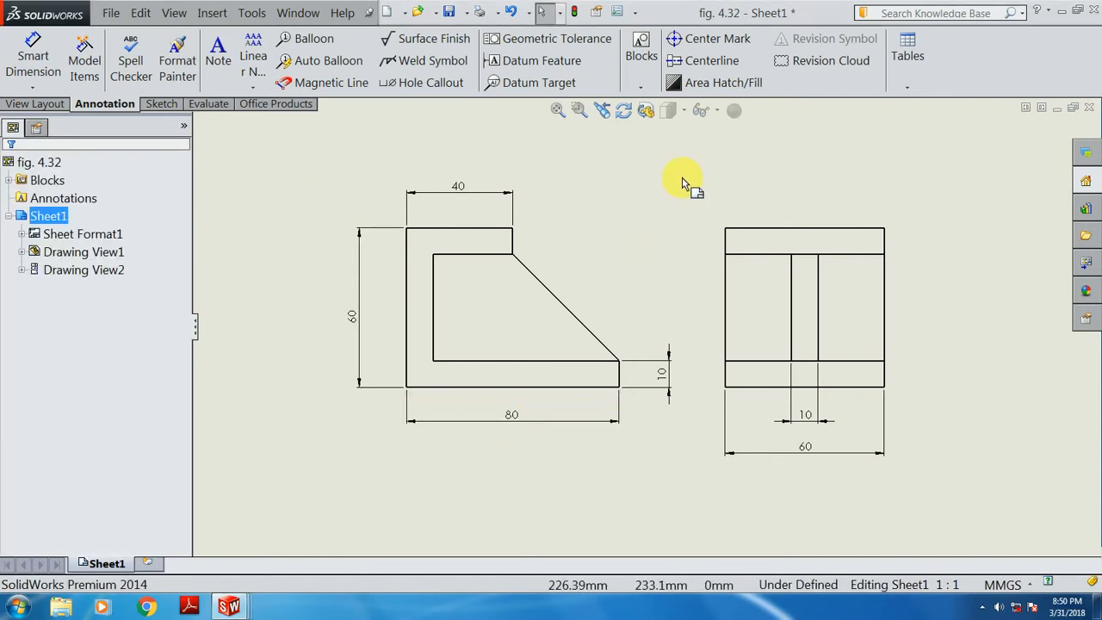
# Set the central rib's thickness to 15 mm from its dimension in the projected view and rebuild the drawing.
pyautogui.doubleClick(809, 422)
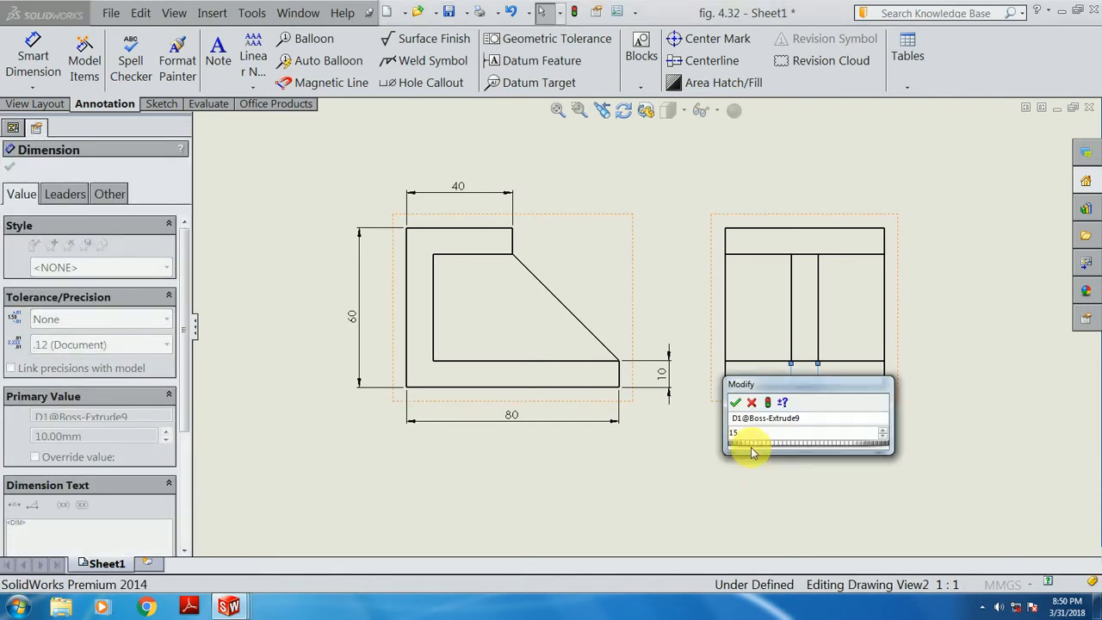
pyautogui.click(735, 402)
pyautogui.click(699, 492)
pyautogui.click(574, 18)
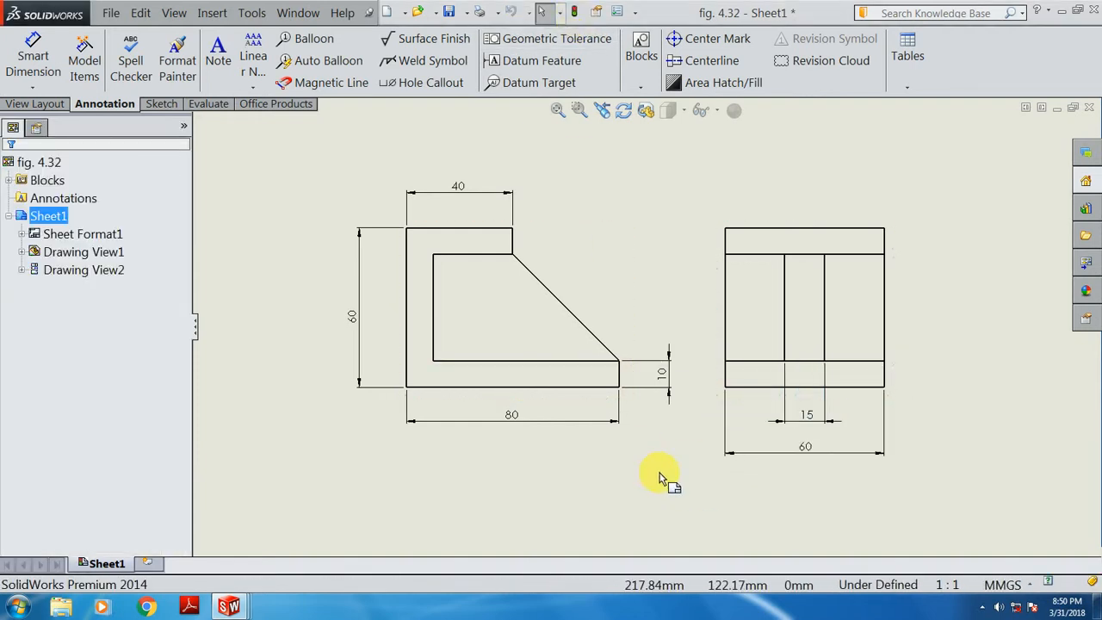
pyautogui.press('f')
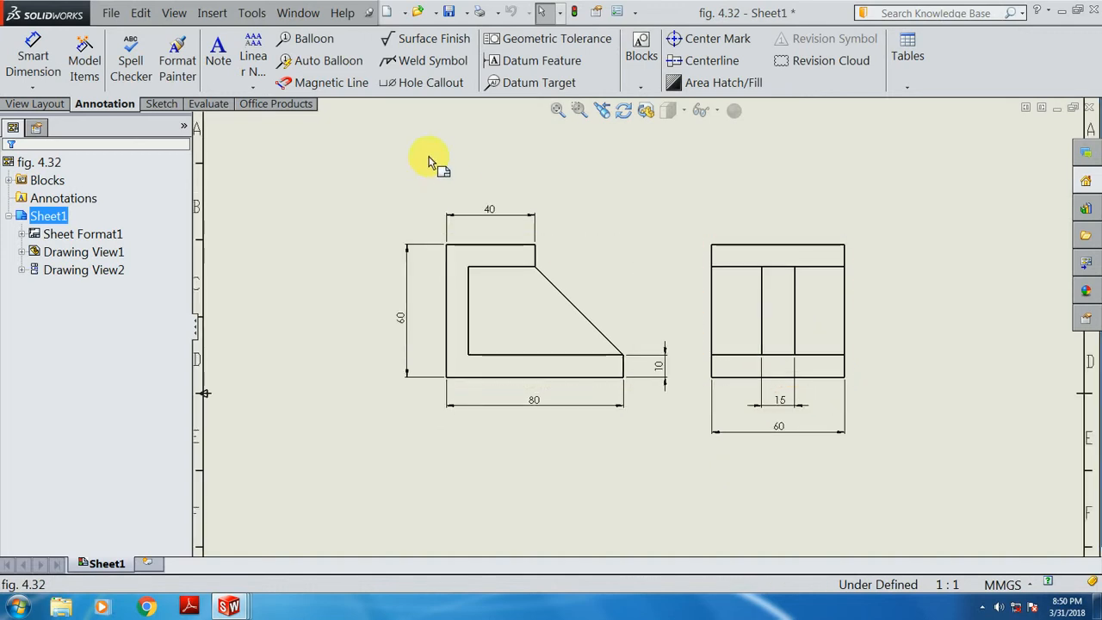
# Switch to the part fig. 4.32, examine the rib's thickness dimension on the model, and return to the drawing sheet.
pyautogui.click(297, 13)
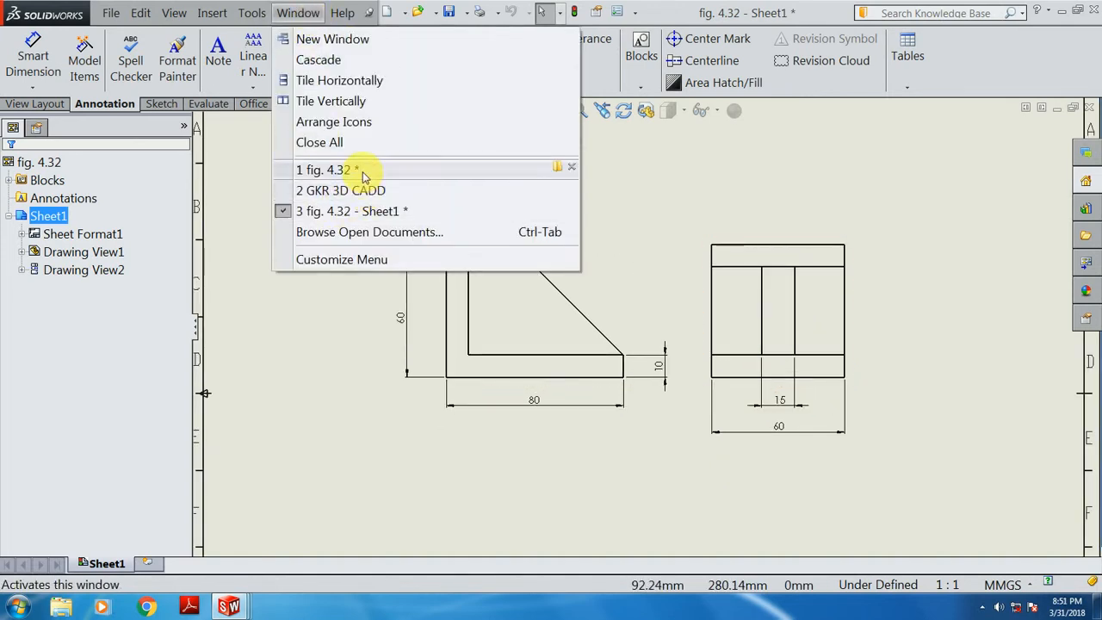
pyautogui.click(301, 169)
pyautogui.click(627, 320)
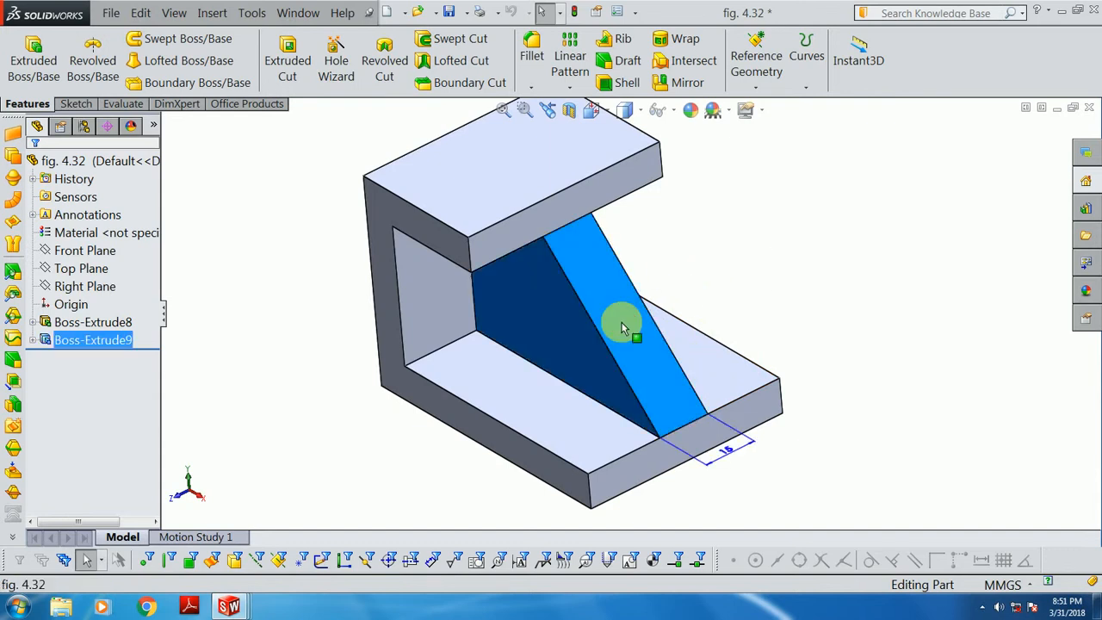
pyautogui.moveTo(634, 387); pyautogui.dragTo(751, 477, button='middle')
pyautogui.click(751, 476)
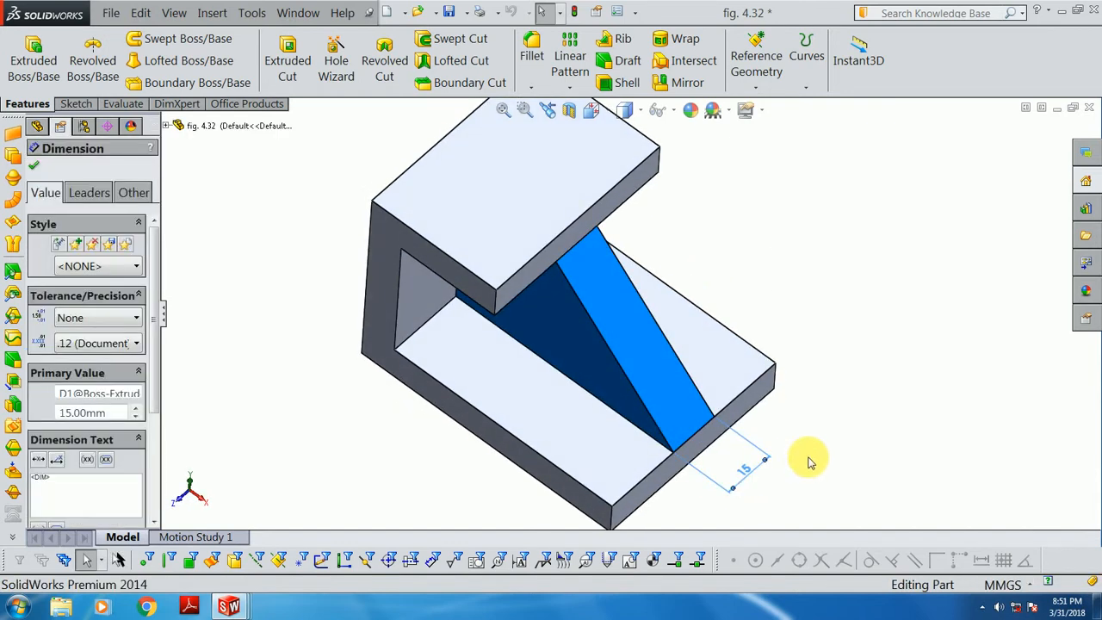
pyautogui.hotkey('ctrl', '7')
pyautogui.press('Escape')
pyautogui.scroll(1, 627, 317)
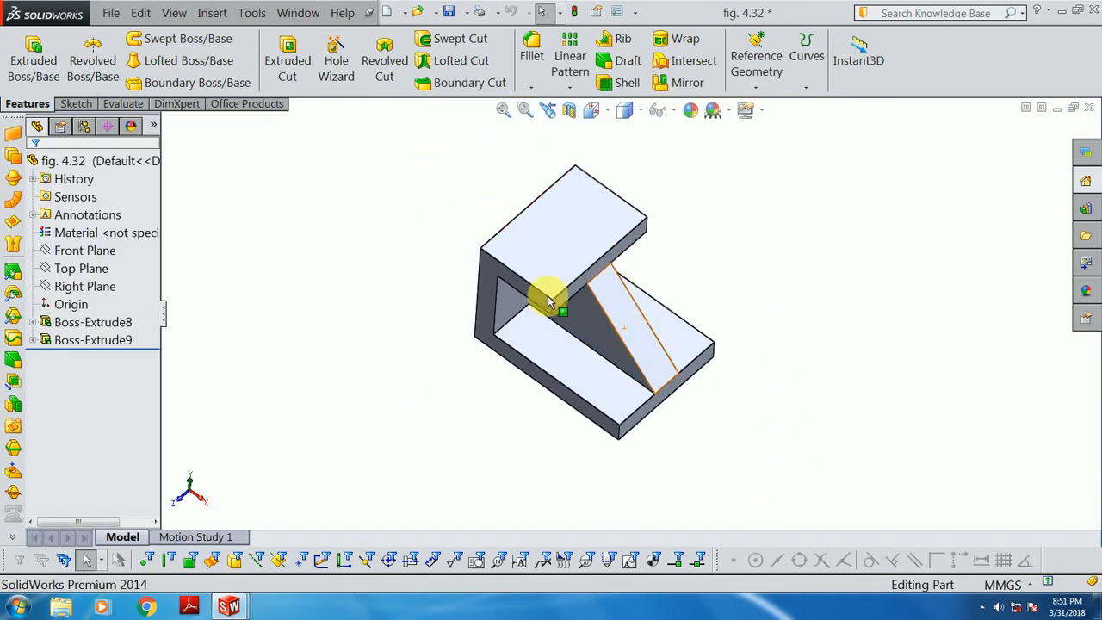
pyautogui.click(297, 14)
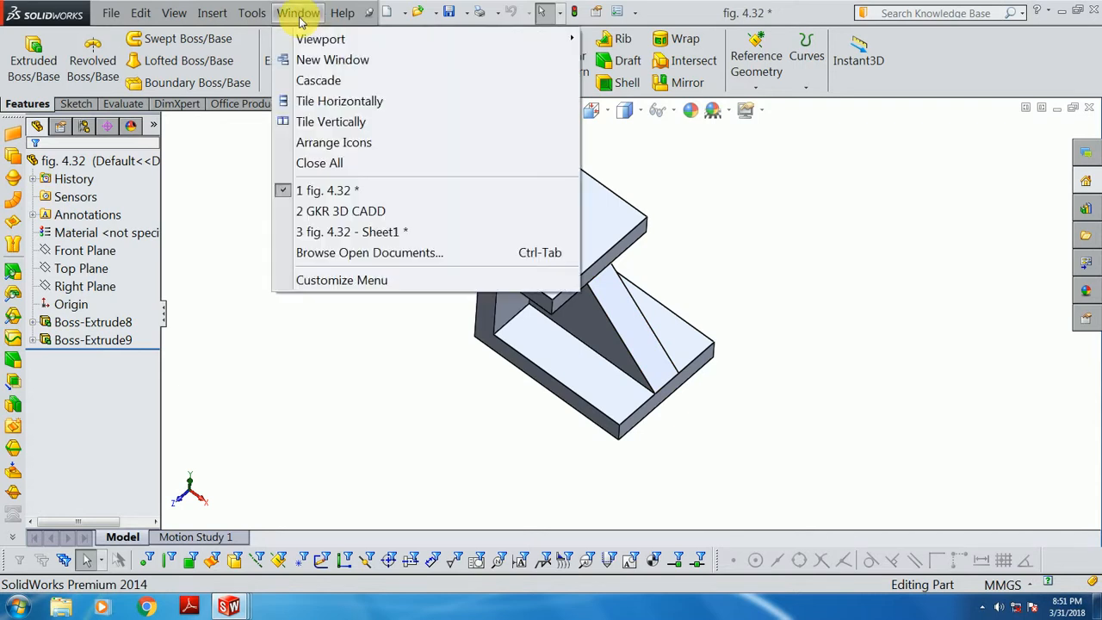
pyautogui.click(385, 238)
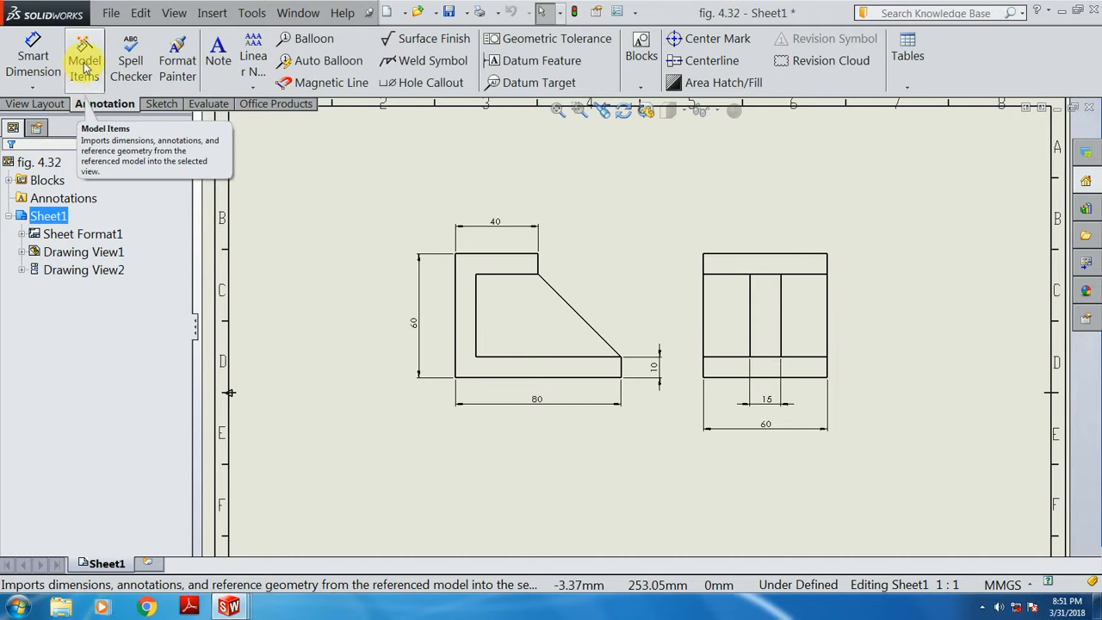
pyautogui.scroll(1, 394, 248)
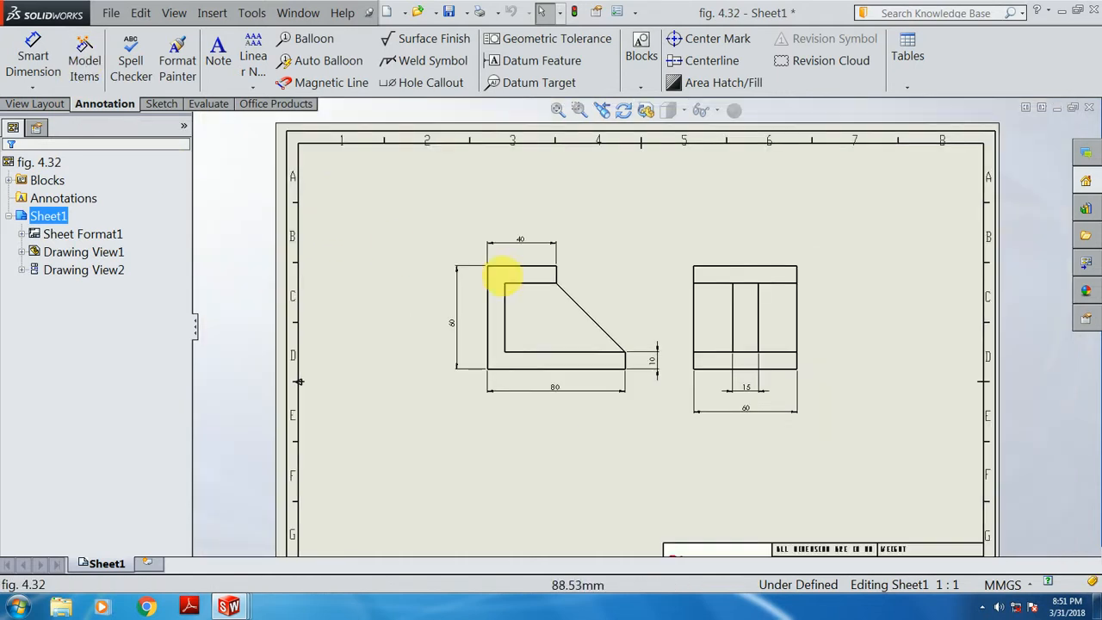
pyautogui.scroll(-1, 632, 294)
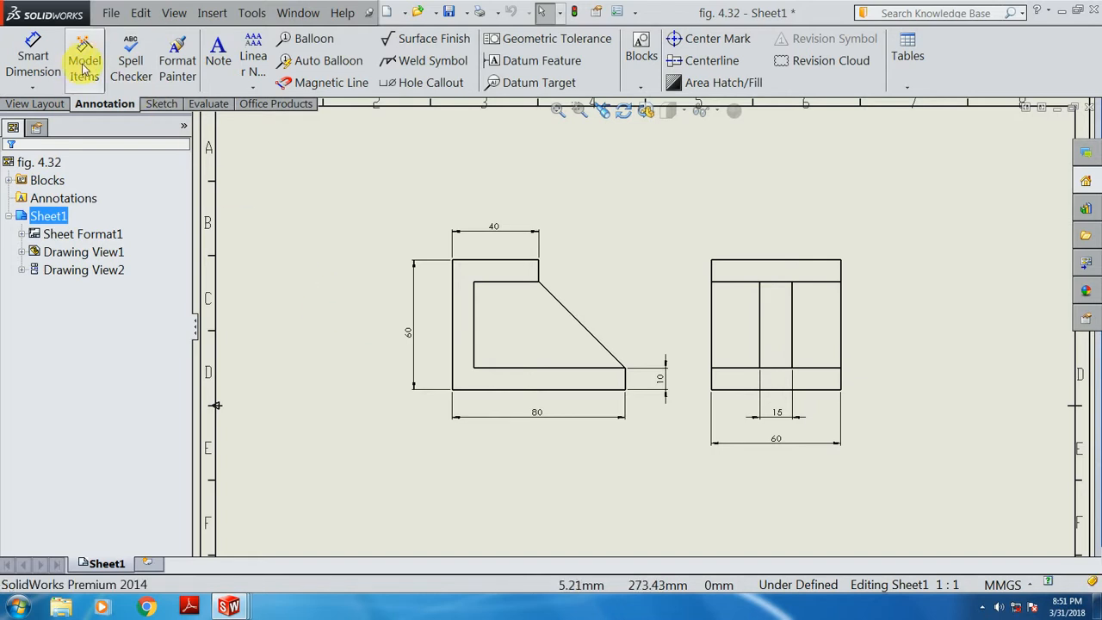
pyautogui.scroll(2, 613, 327)
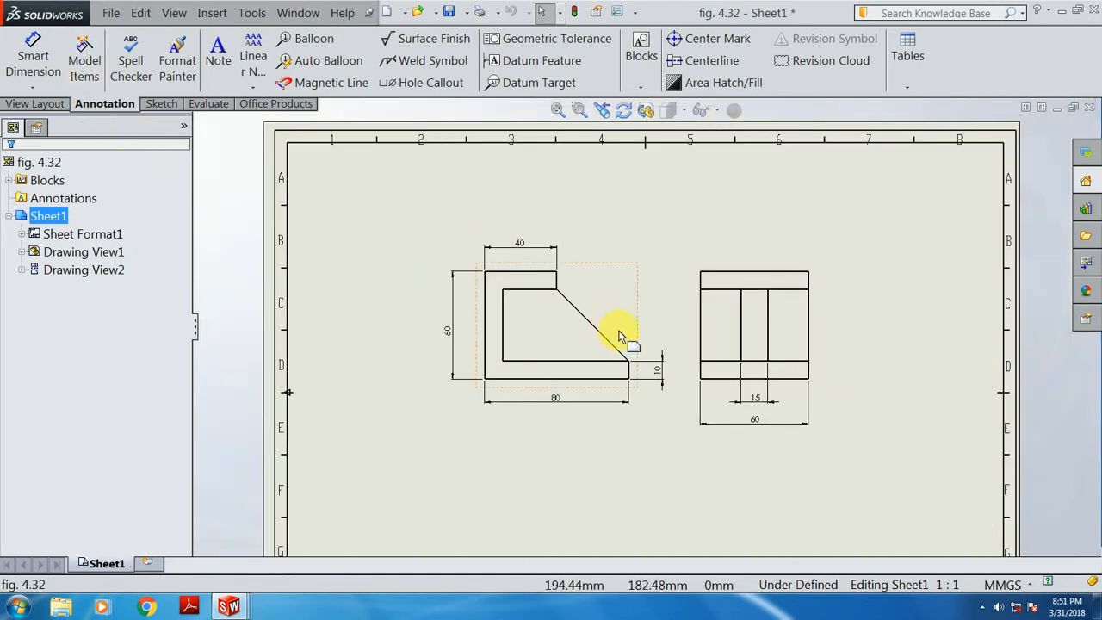
pyautogui.scroll(-1, 613, 327)
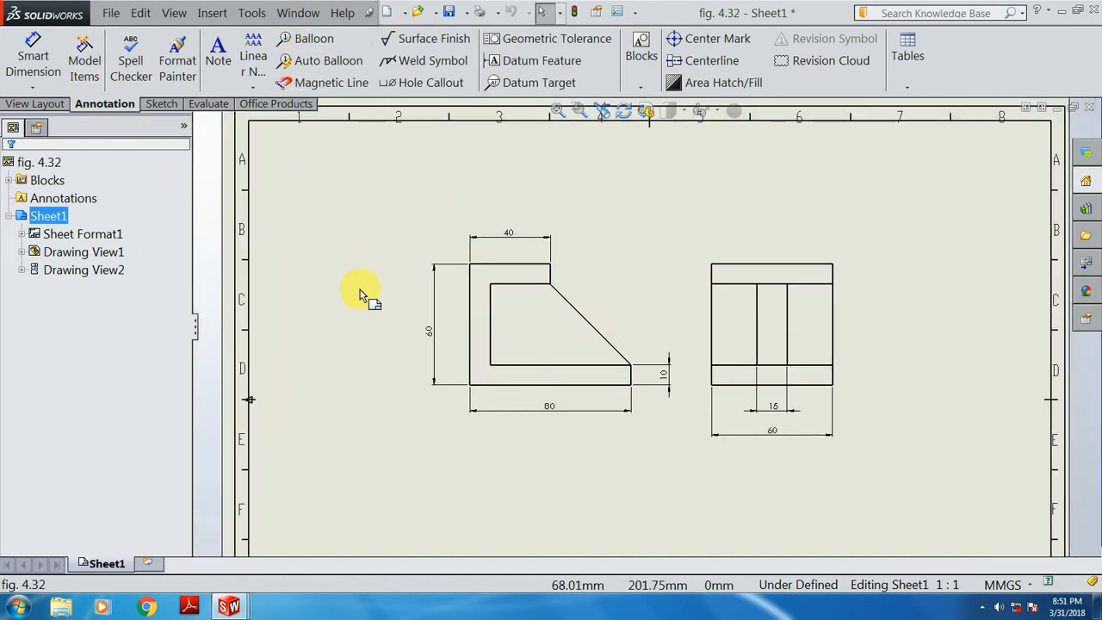